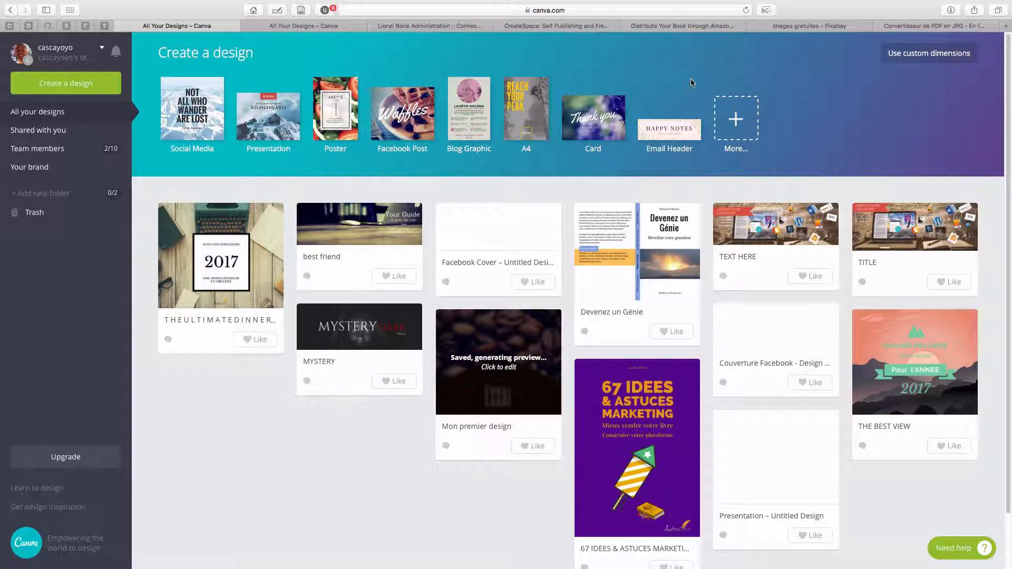
- Create a new Facebook Cover design from the full list of design types
left_click(736, 121)
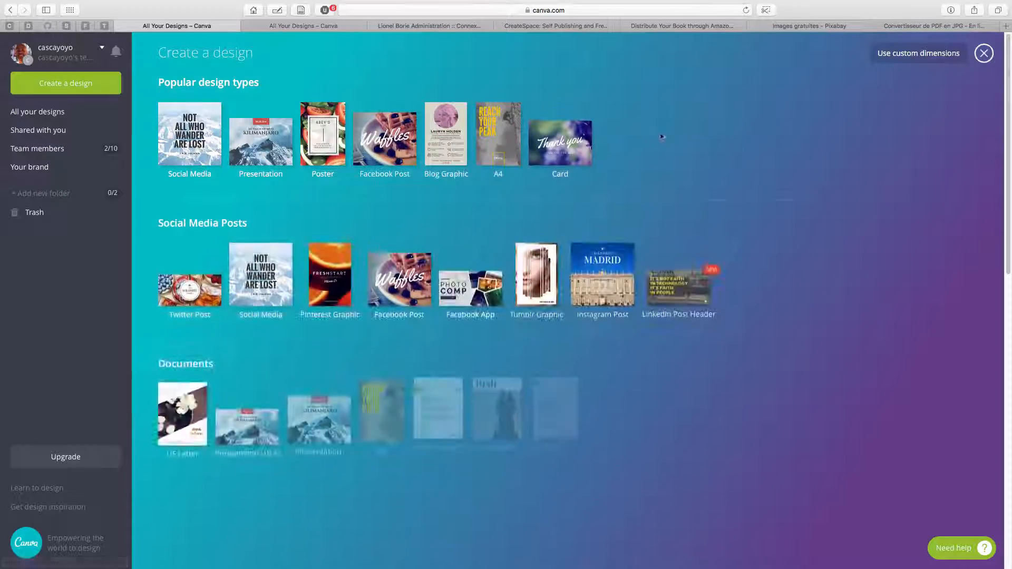
scroll(654, 146, "down", 10)
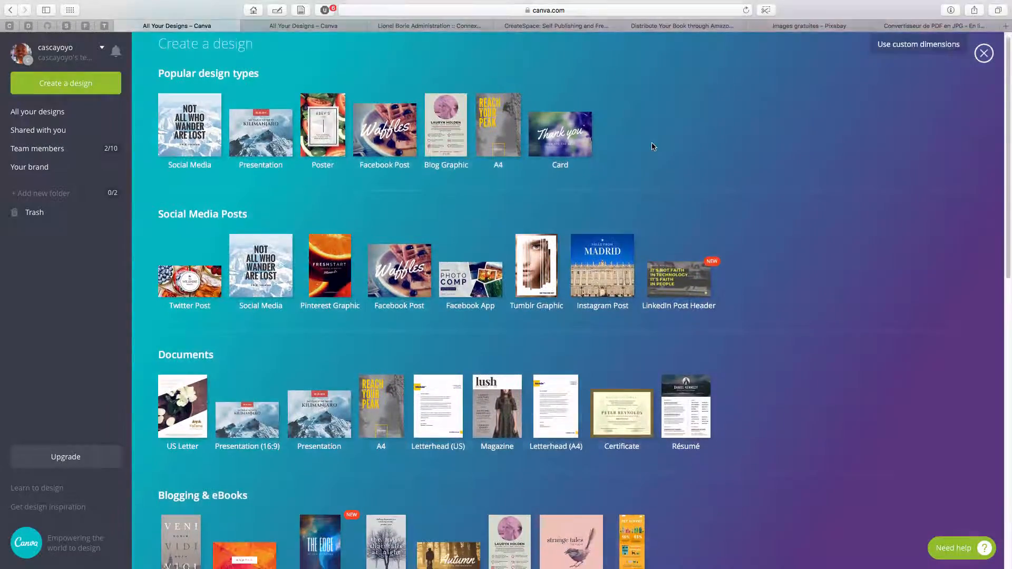
scroll(652, 146, "down", 3)
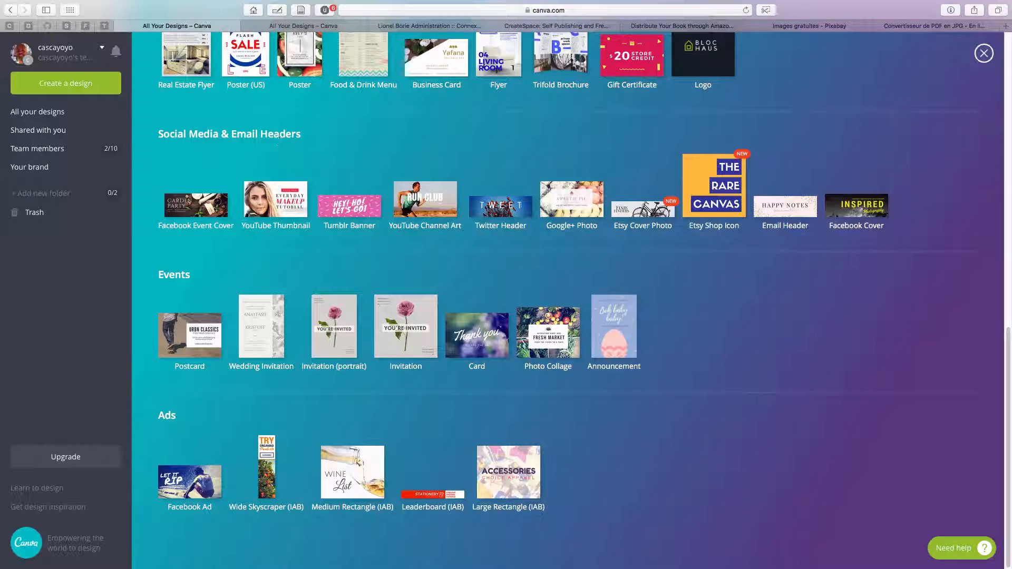
left_click(859, 210)
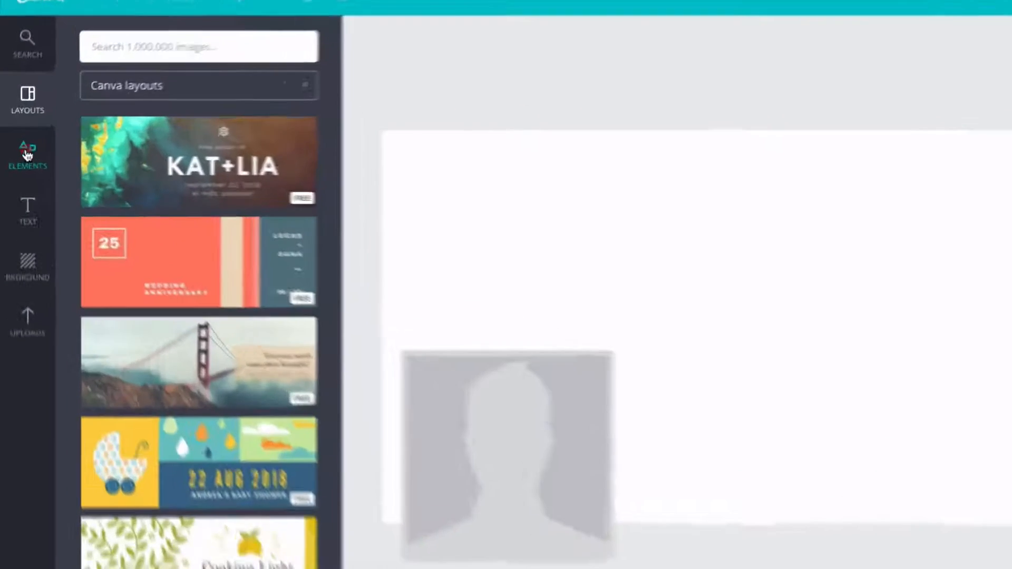
- Look through the available design elements, the text styles and the background colours and patterns
left_click(17, 152)
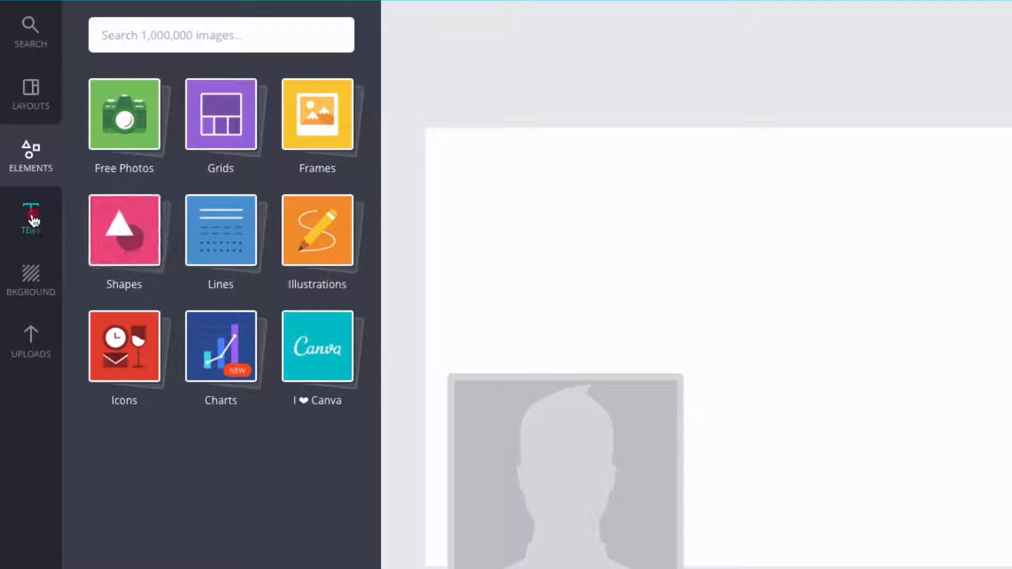
left_click(33, 221)
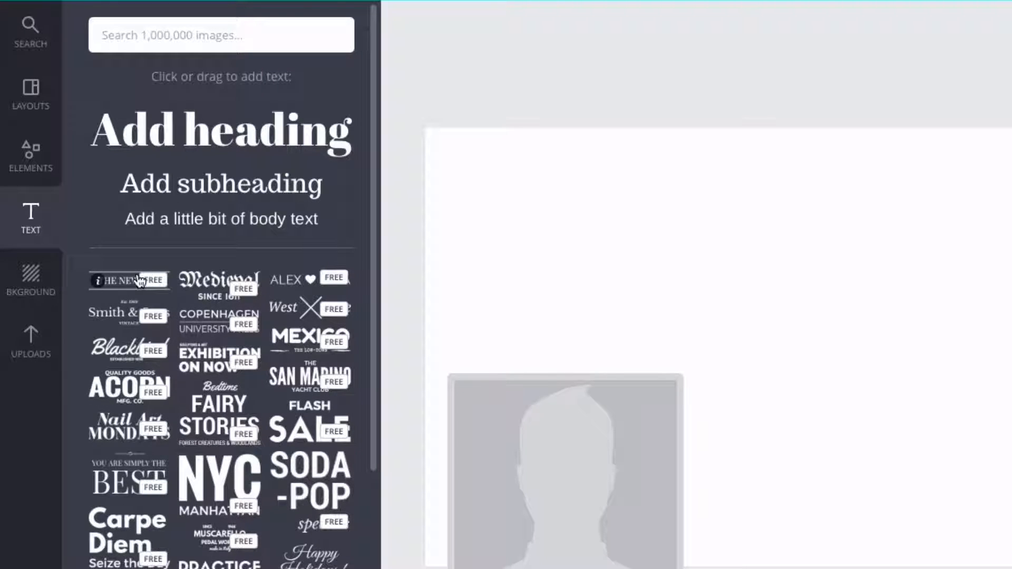
scroll(140, 280, "down", 8)
scroll(139, 279, "up", 8)
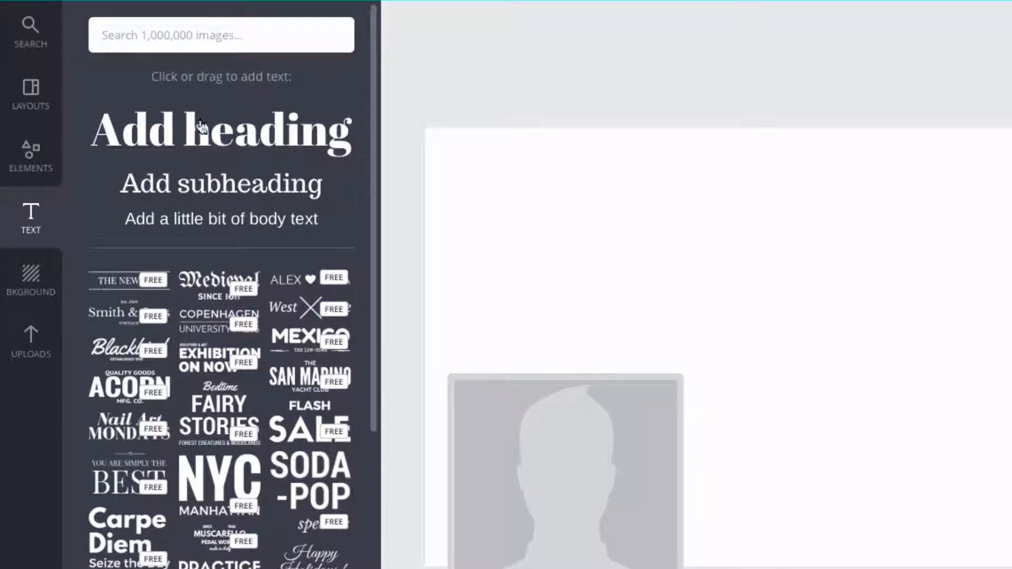
scroll(207, 333, "down", 15)
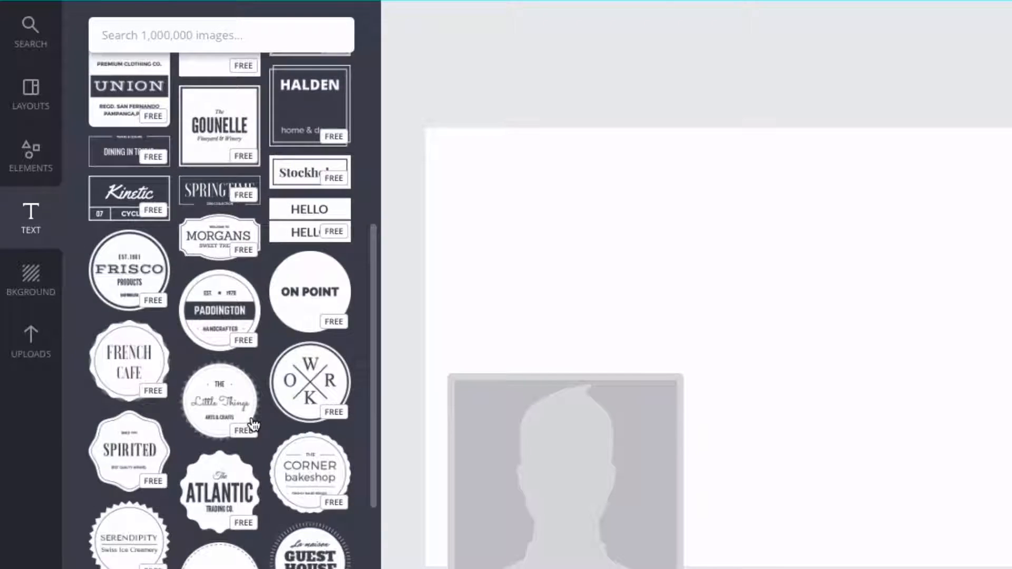
scroll(253, 425, "up", 15)
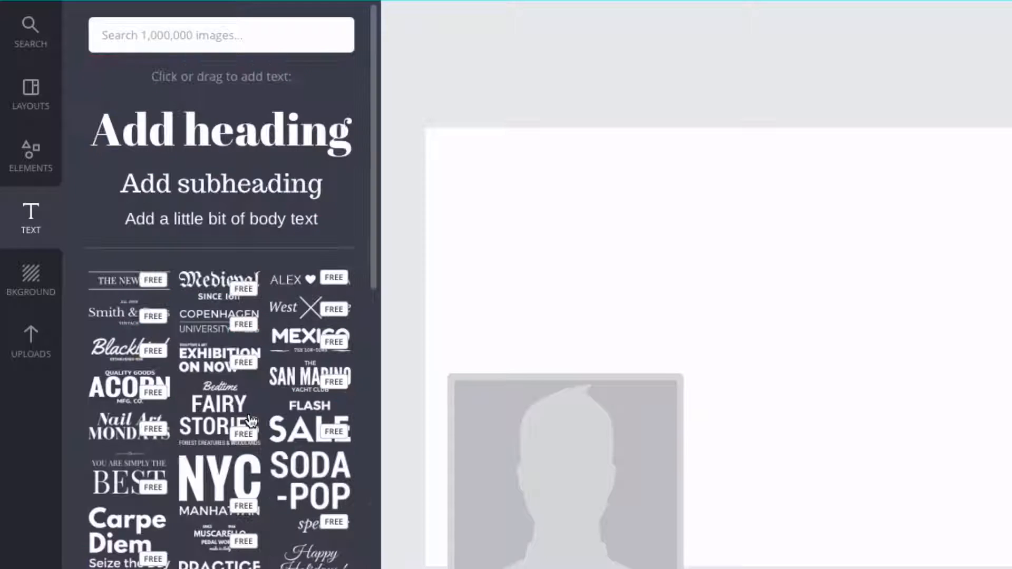
left_click(31, 279)
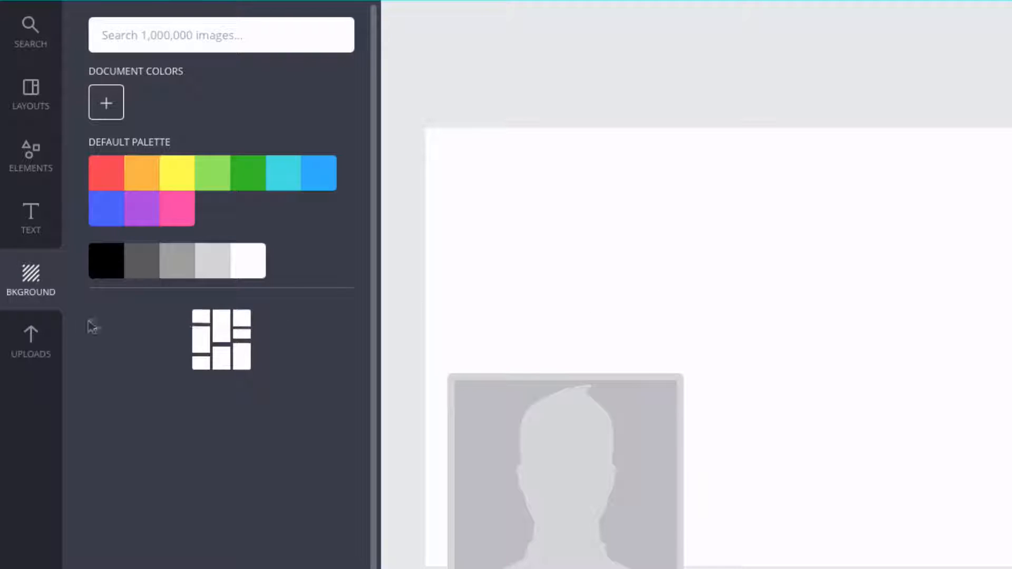
- Upload the iBooks badge PNG (Download_on_iBooks_Badge_FR_110x40_090913 - copie.png) from the Bureau folder to the uploaded images
left_click(41, 339)
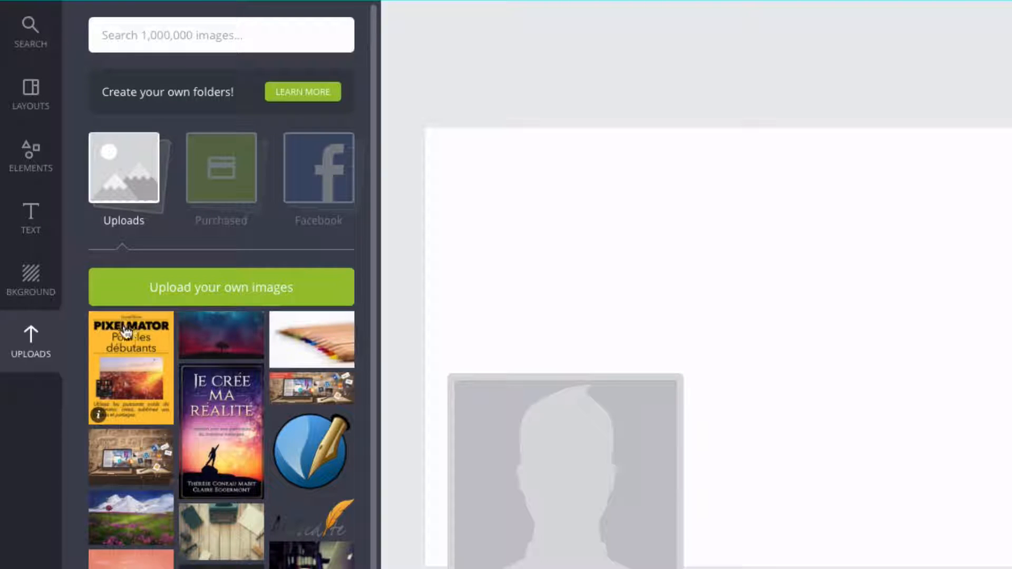
left_click(194, 288)
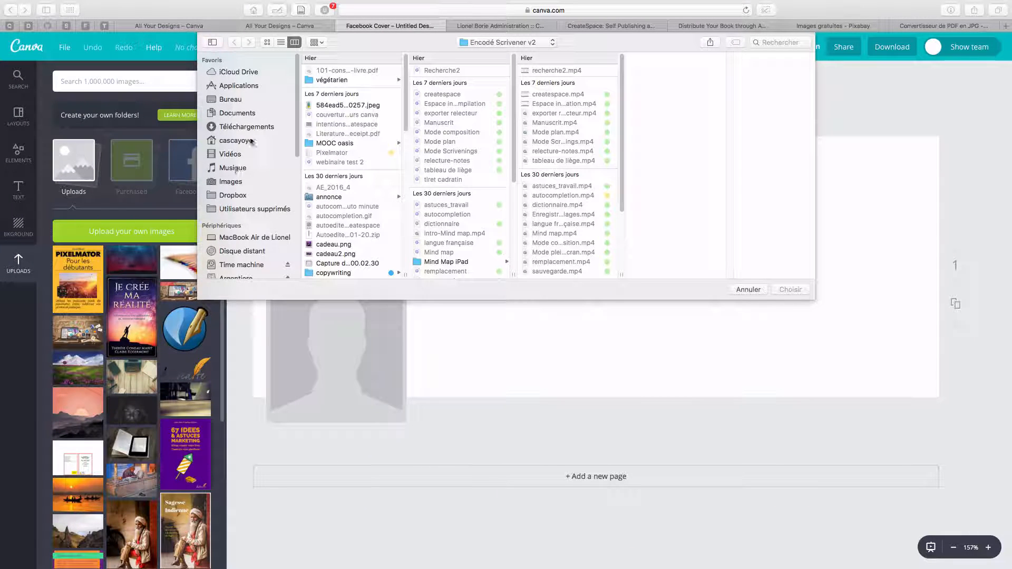
left_click(236, 101)
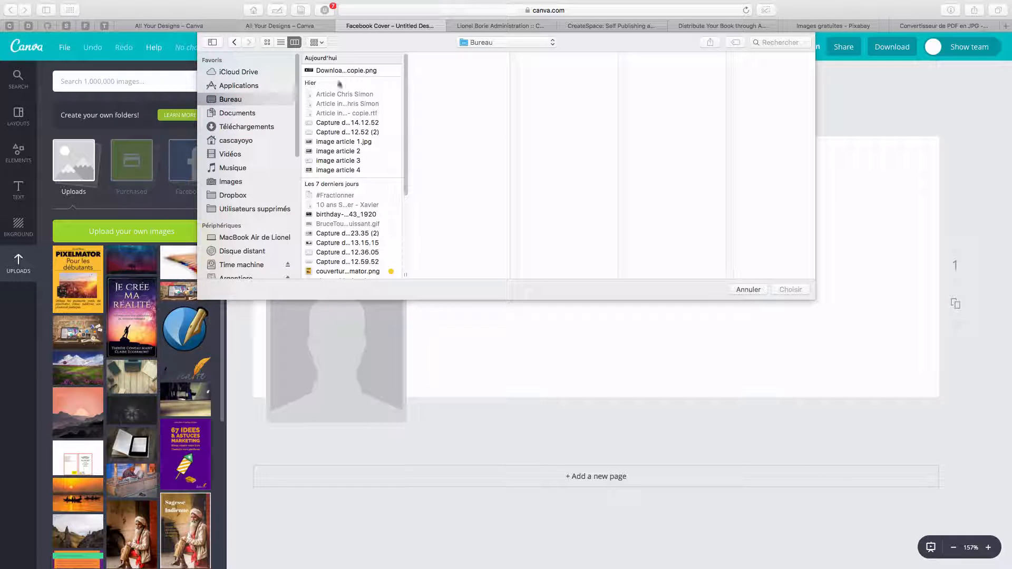
left_click(341, 72)
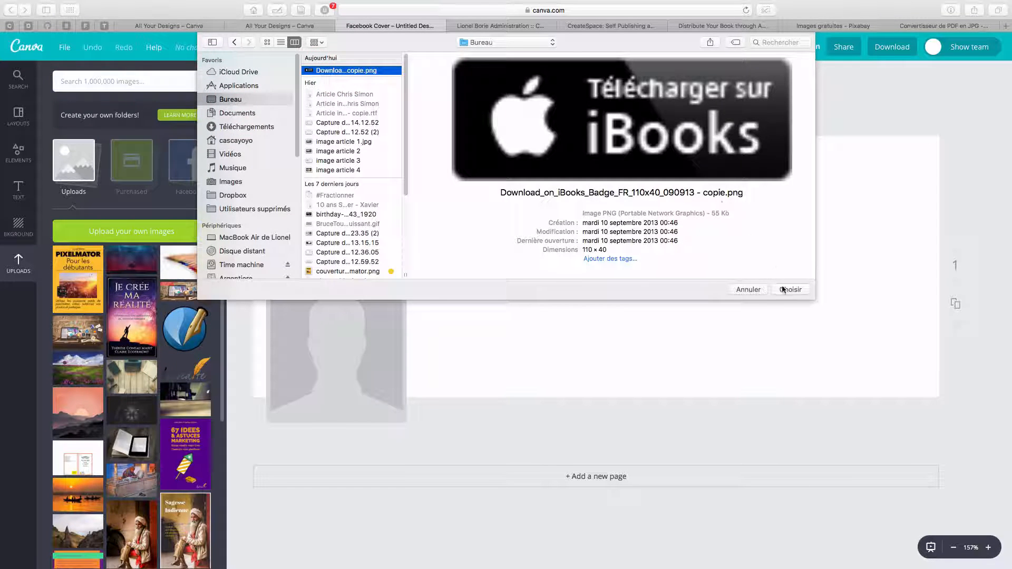
left_click(784, 290)
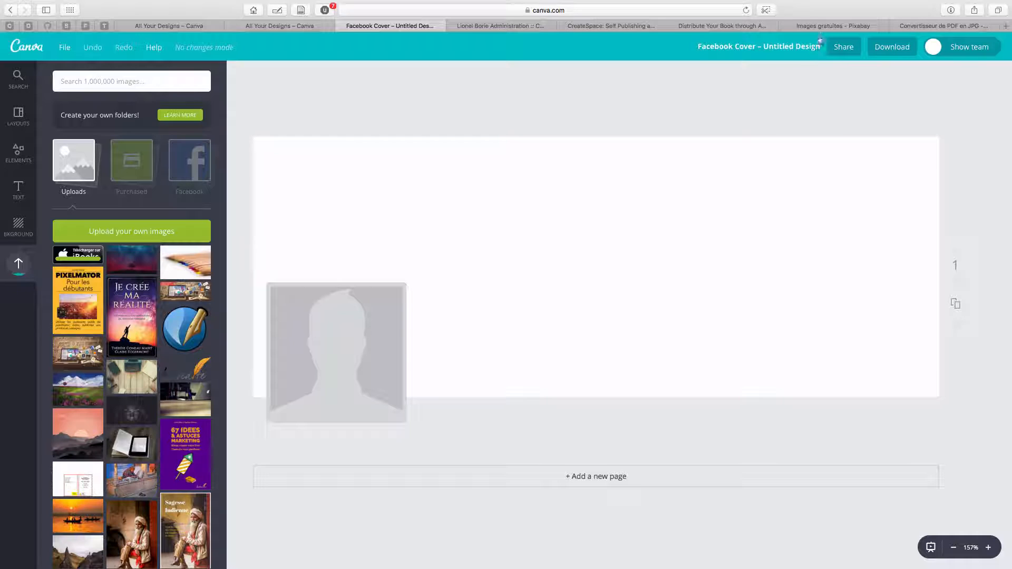
- View the Pixabay free image site and return to the Facebook cover design in Canva
left_click(821, 27)
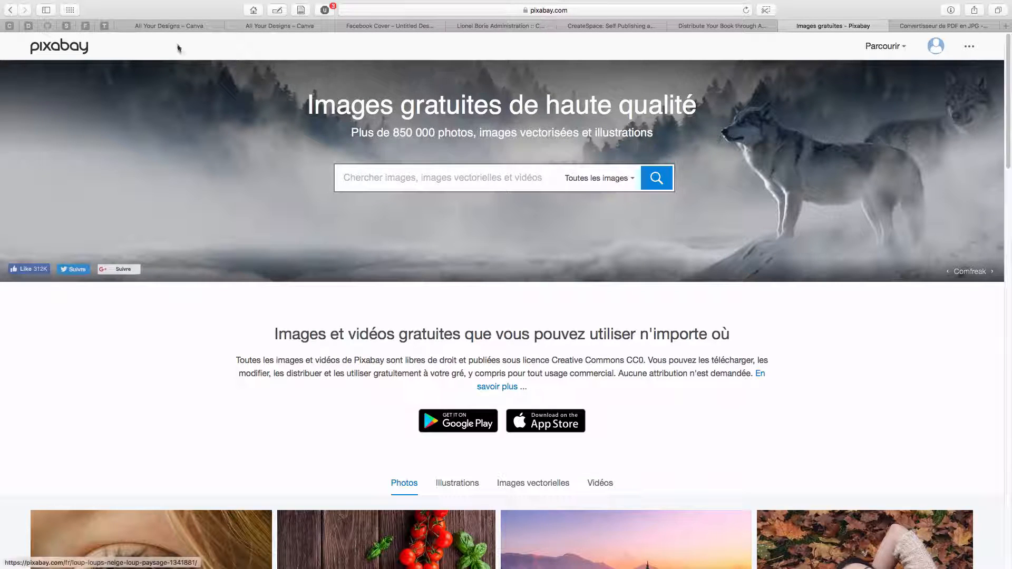
left_click(368, 27)
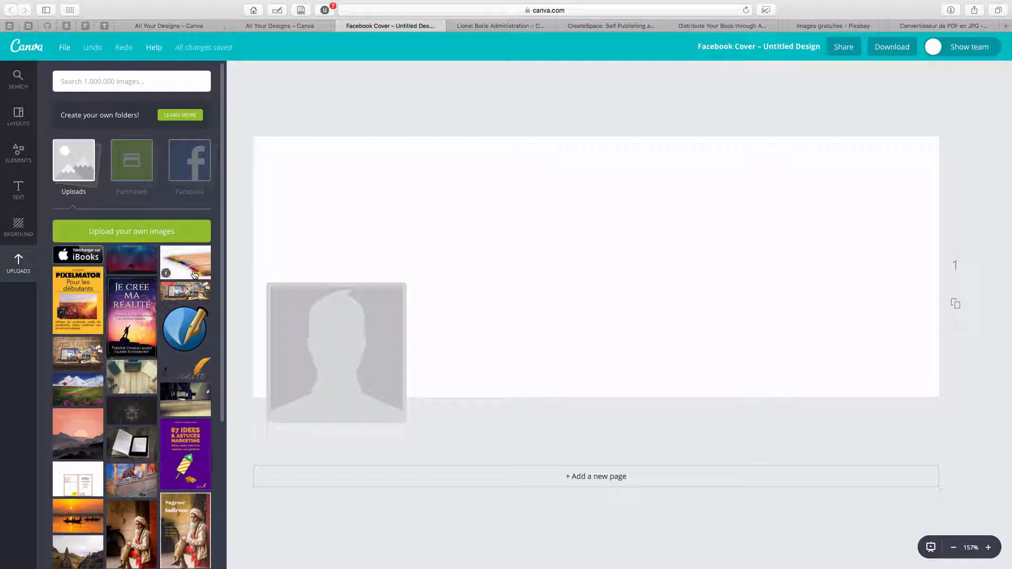
- Place the uploaded coloured pencils photo on the cover, enlarge it to the full cover width and shift it upward
mouse_move(188, 263)
left_mouse_down()
mouse_move(535, 257)
mouse_move(549, 244)
mouse_move(506, 290)
left_mouse_up()
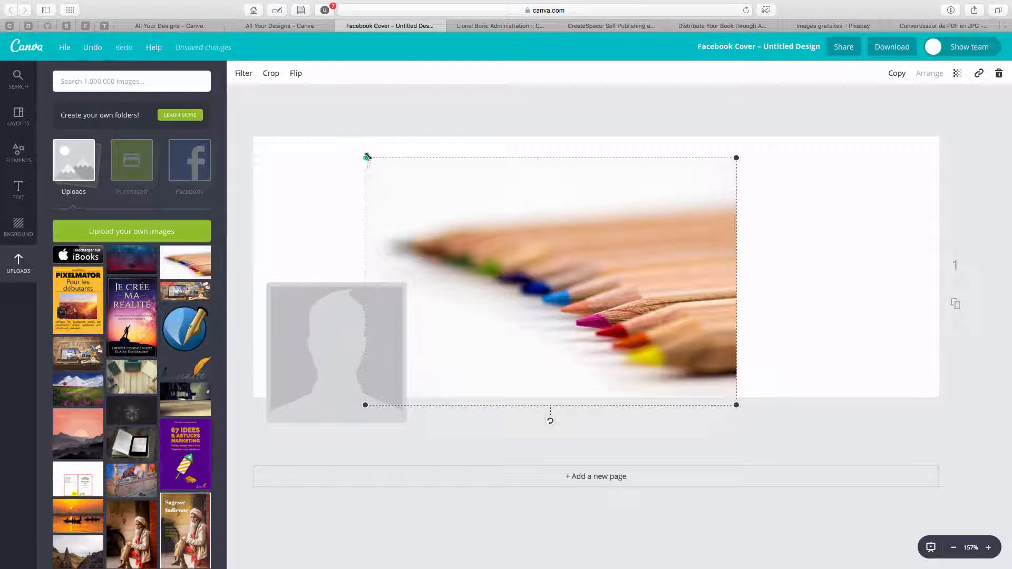
left_click_drag(364, 157, 229, 126)
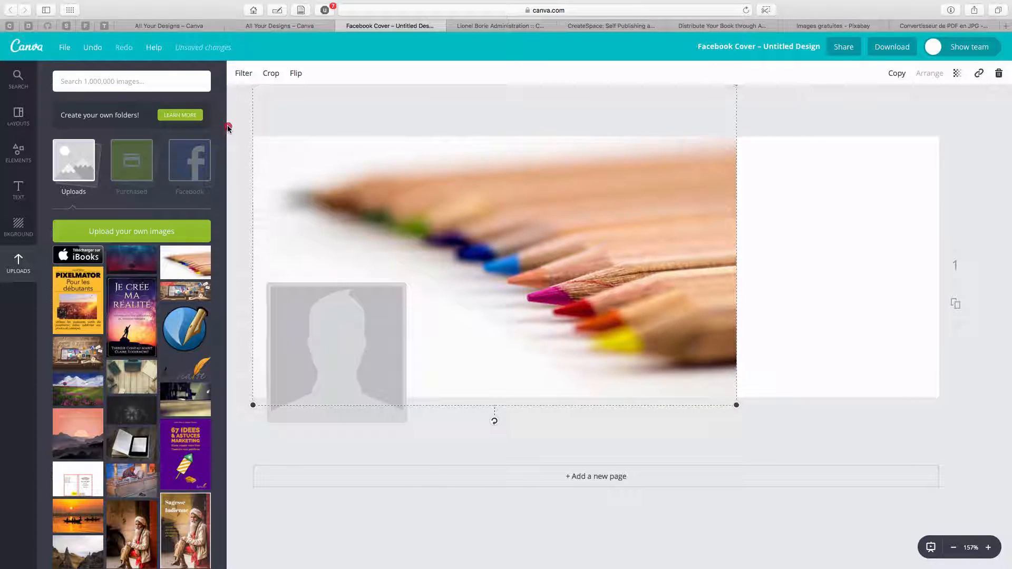
left_click_drag(737, 403, 957, 506)
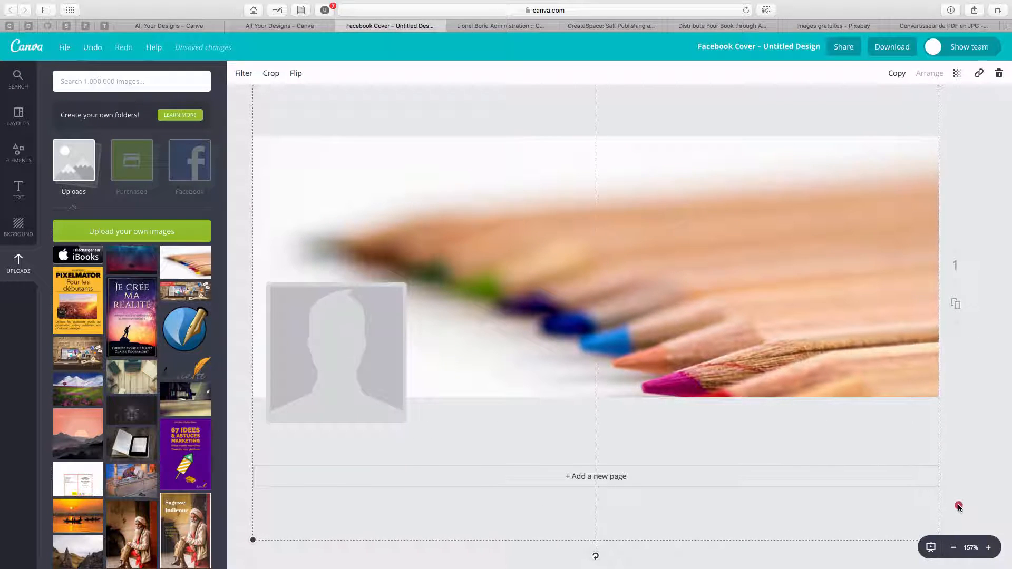
left_click_drag(803, 366, 805, 336)
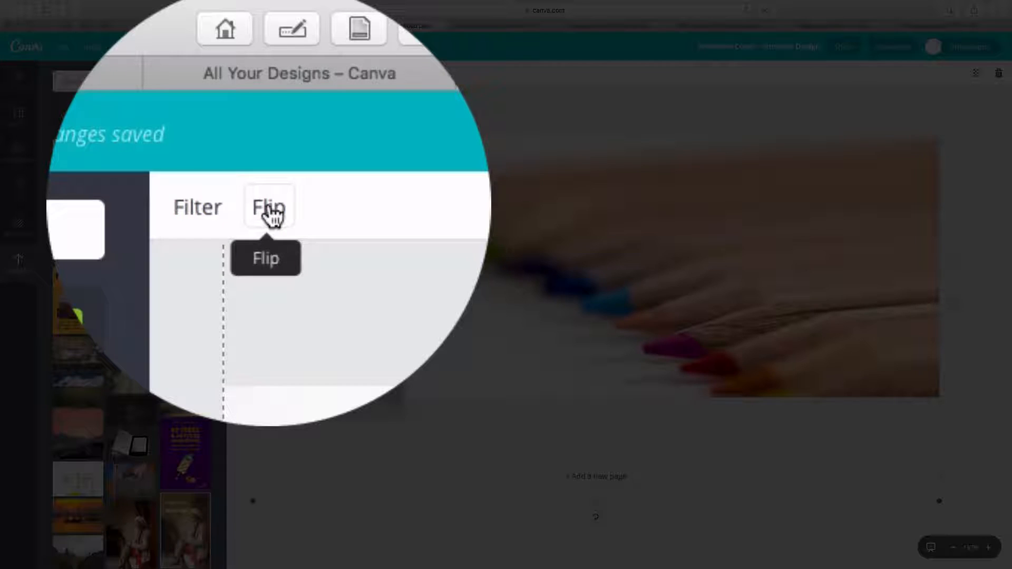
- Flip the pencils photo horizontally and shift it slightly upward within the cover
left_click(269, 74)
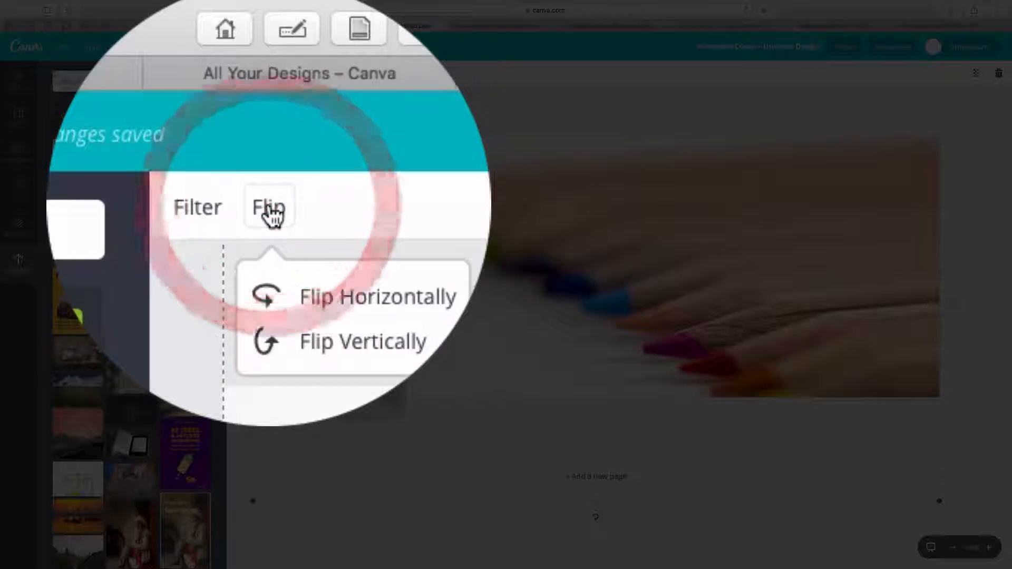
left_click(278, 104)
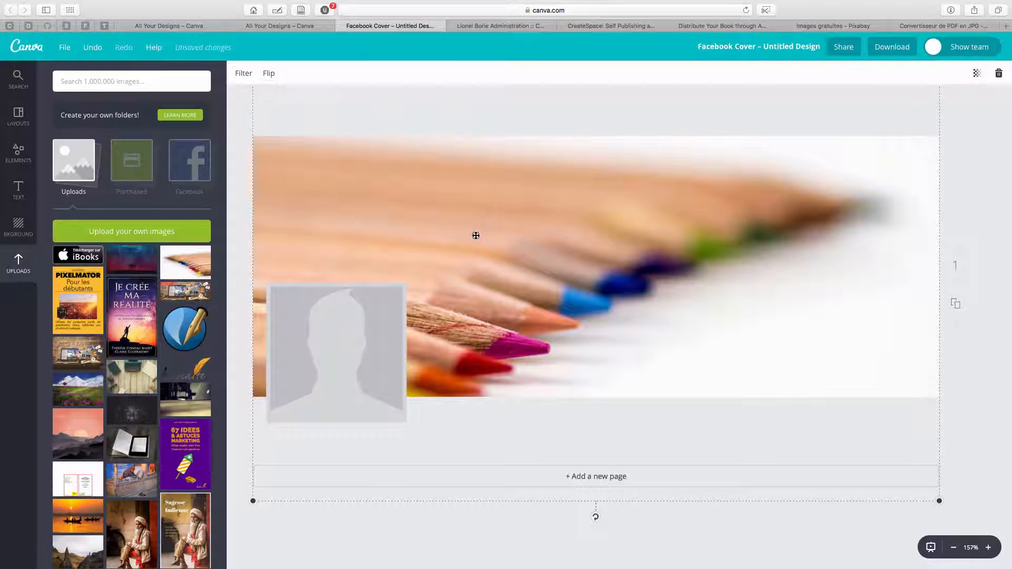
left_click_drag(476, 236, 478, 228)
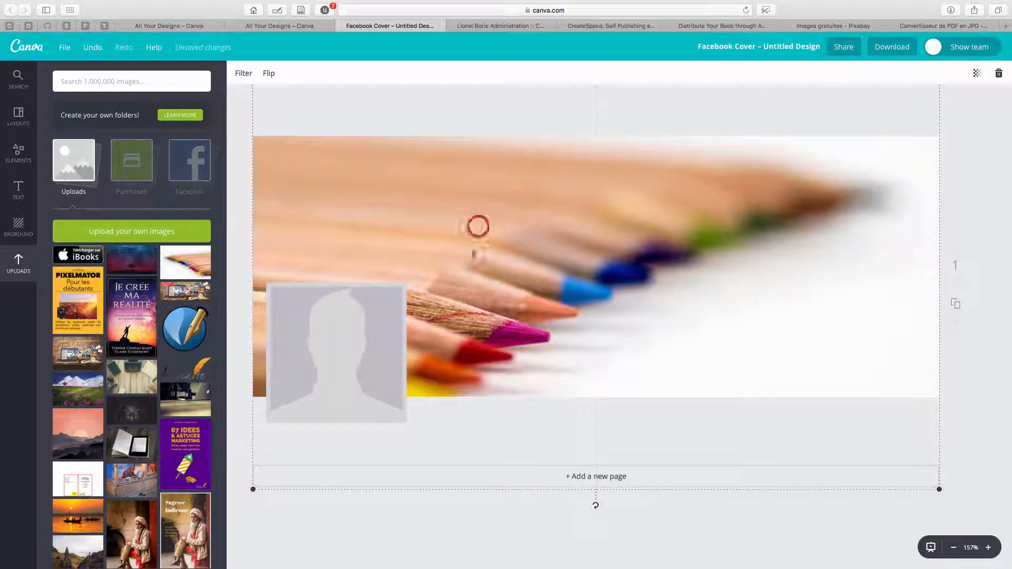
left_click_drag(484, 354, 484, 345)
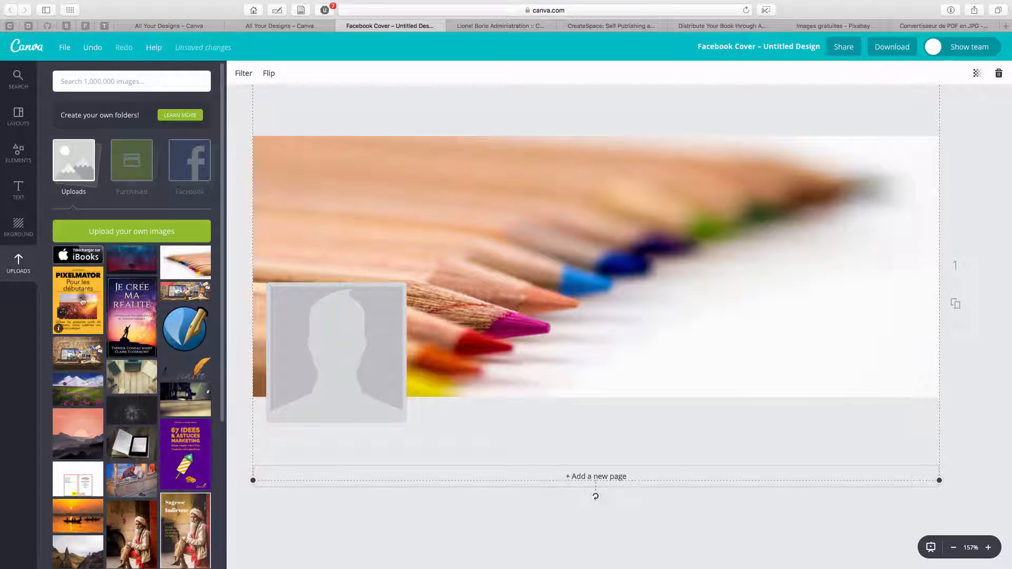
- Place the yellow Pixelmator book cover on the right part of the banner, shrink it and centre it vertically
left_click_drag(82, 301, 754, 266)
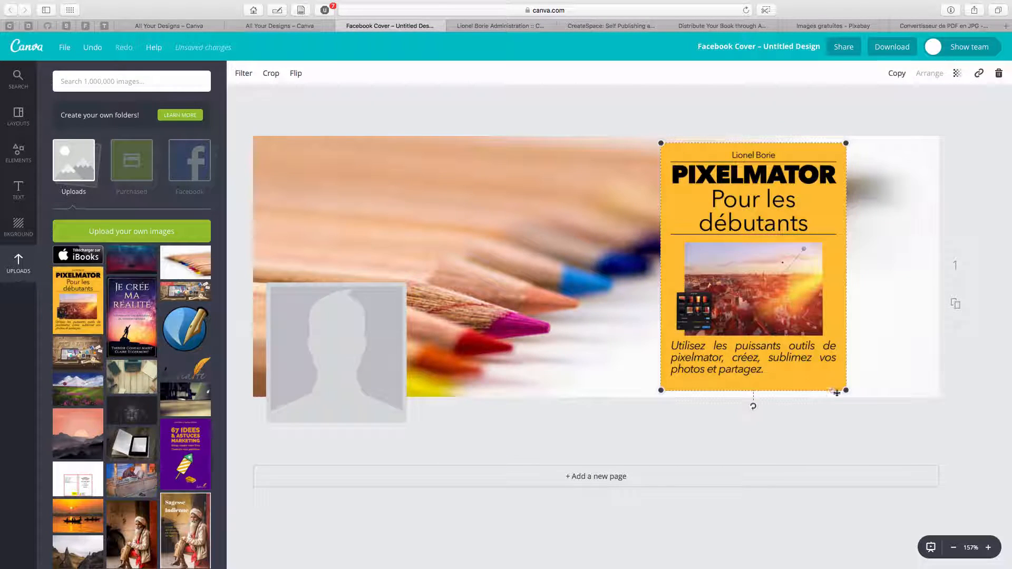
left_click_drag(837, 392, 806, 334)
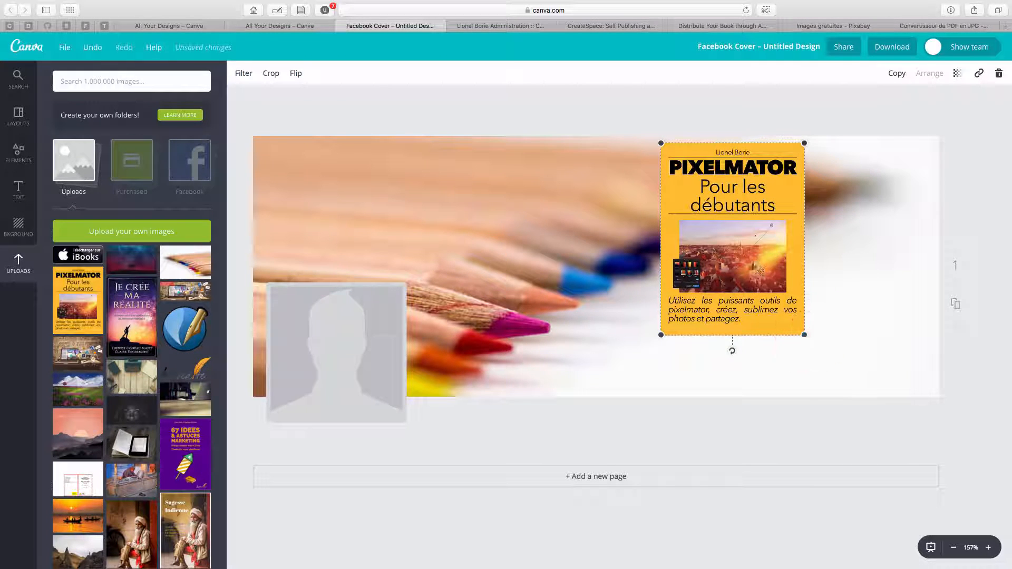
left_click_drag(749, 287, 839, 285)
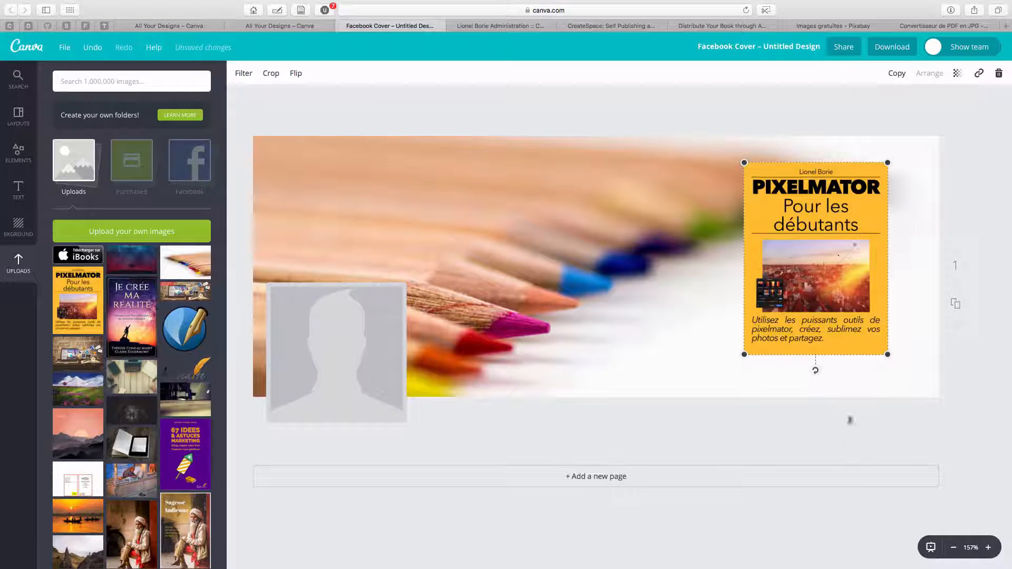
left_click_drag(823, 287, 750, 292)
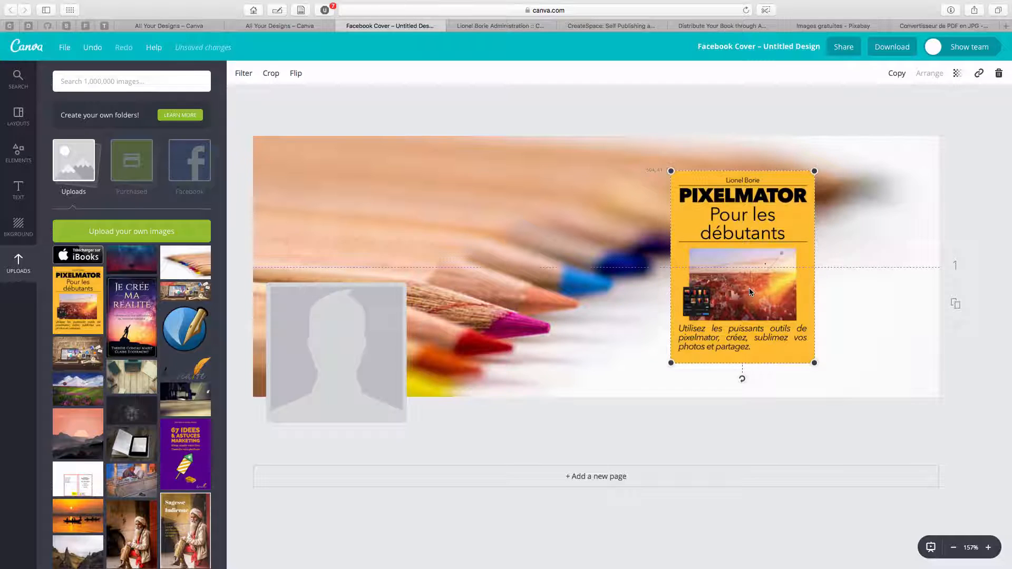
- Add a body text box above the pencils reading "Utilisez les puissants outils de Pixelmator, créez, sublimez vos photos et partagez."
left_click(19, 185)
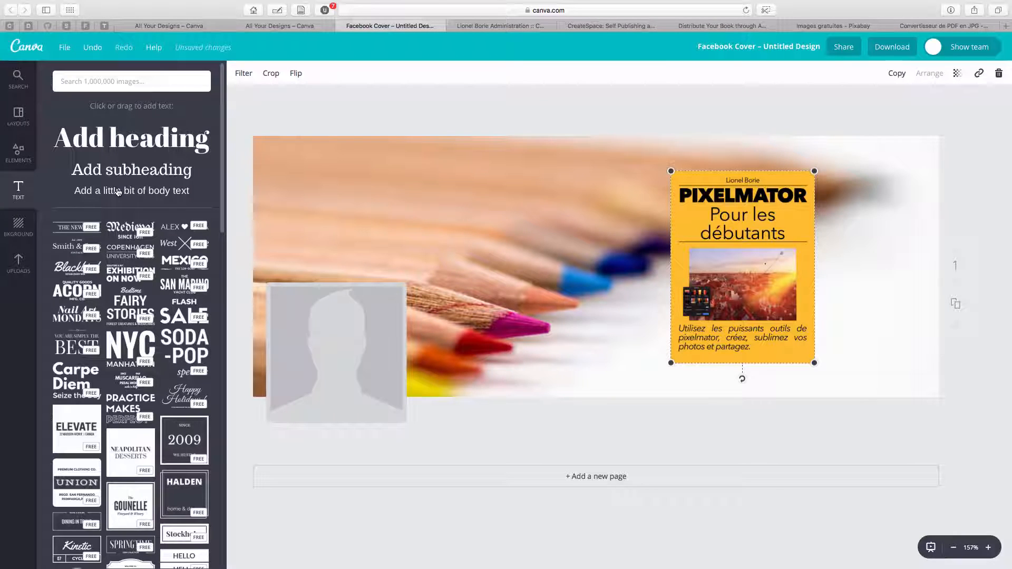
left_click_drag(117, 194, 513, 188)
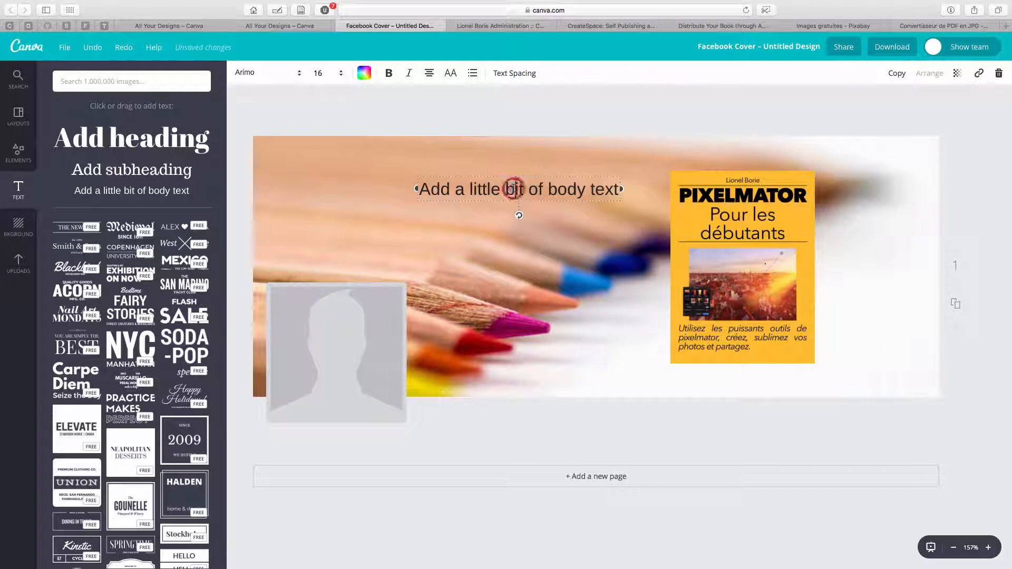
left_click(514, 188)
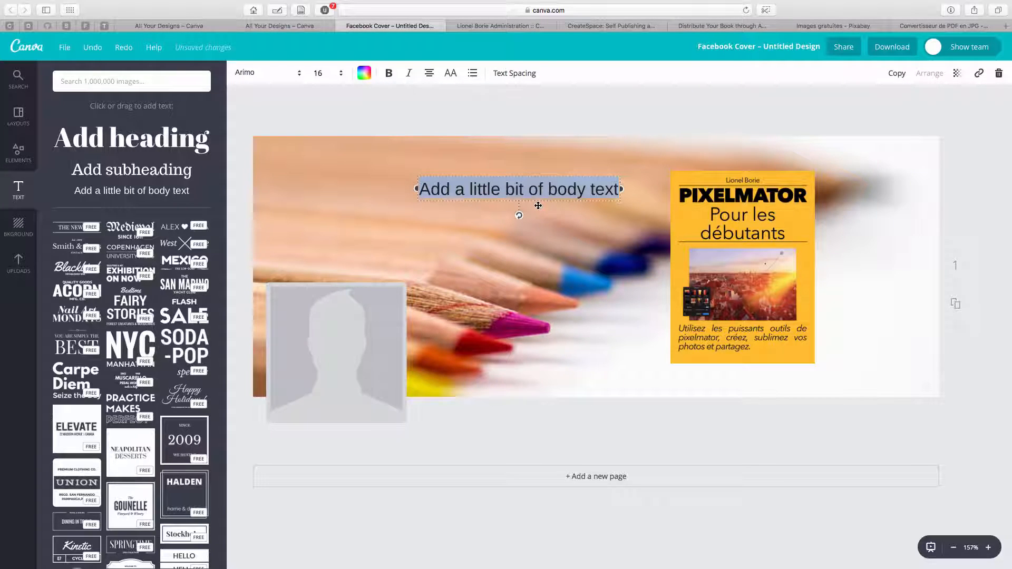
type("Utilisez les puissants outils de Pixelmator, créez, sublimez vos photos et pa")
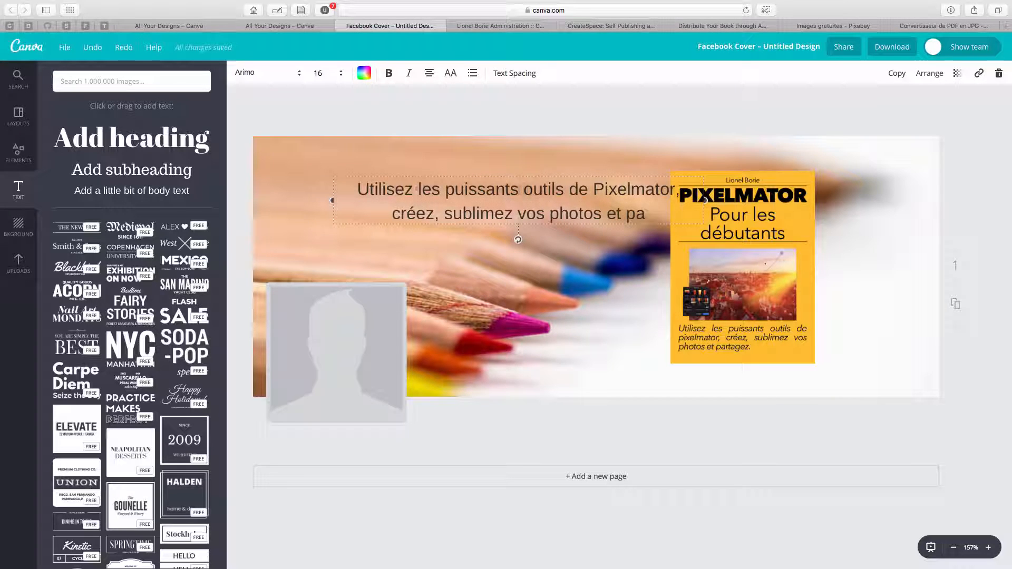
type("rtagez")
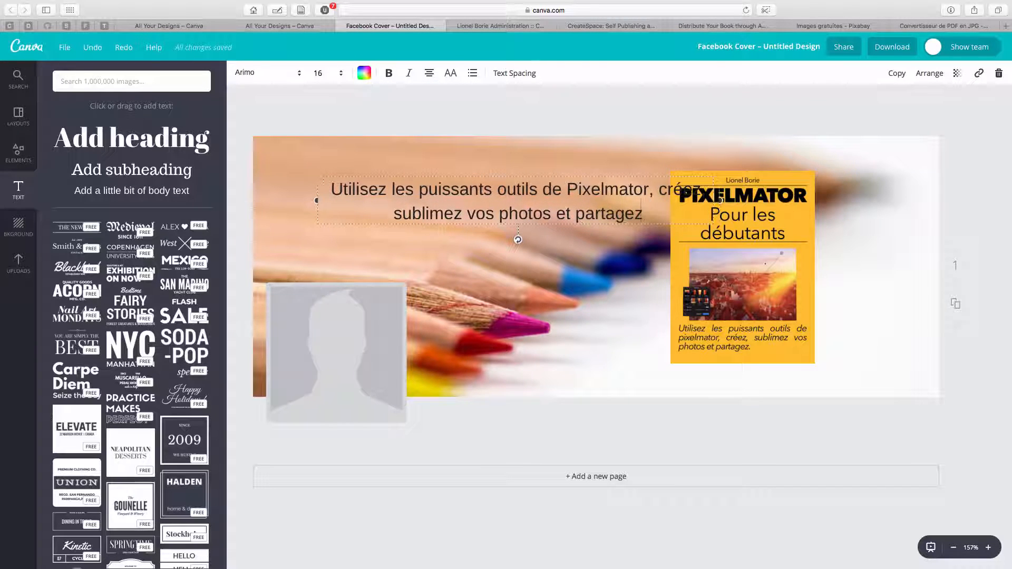
type(".")
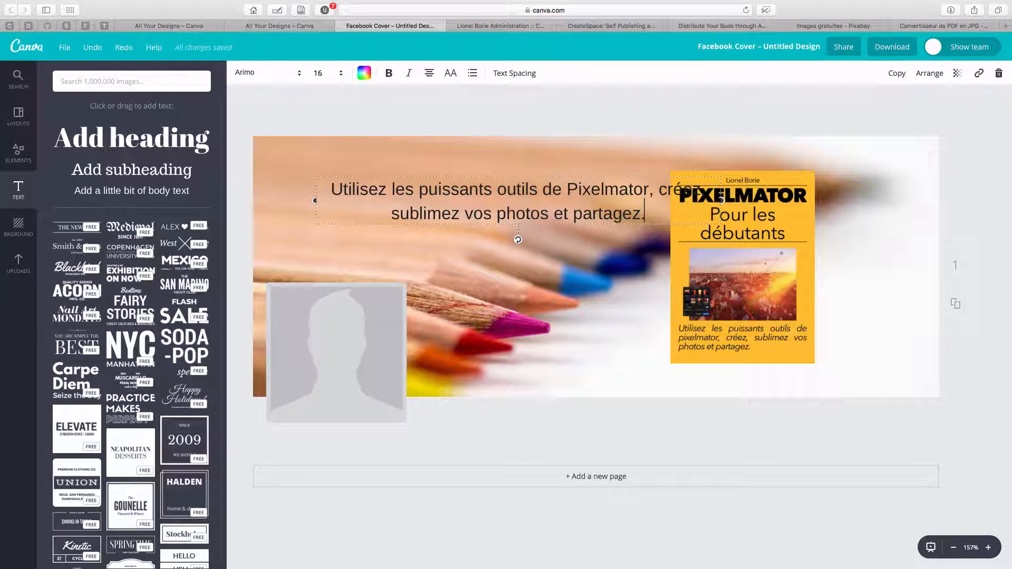
- Left-align the promotional text and narrow its box so it wraps onto three lines clear of the book cover
left_click(430, 73)
left_click(431, 105)
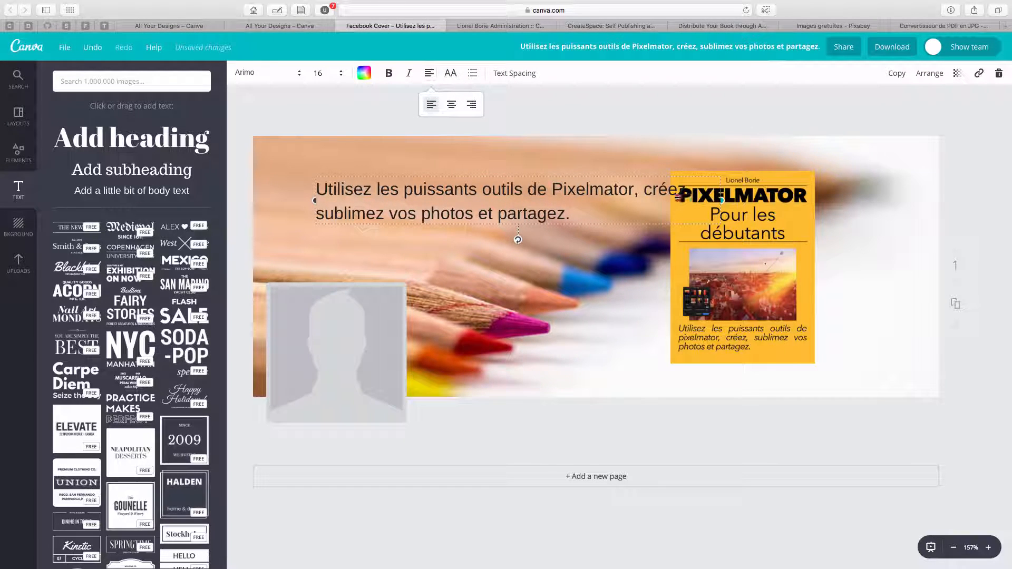
left_click_drag(722, 200, 603, 212)
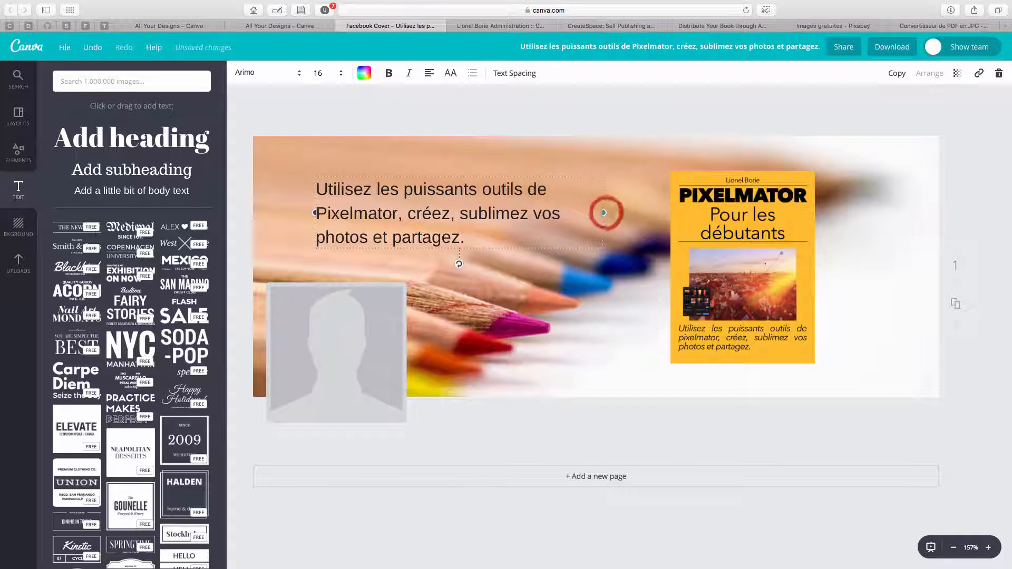
- Set the promotional text's size to 14 and shift the text box closer to the book cover
left_click(432, 205)
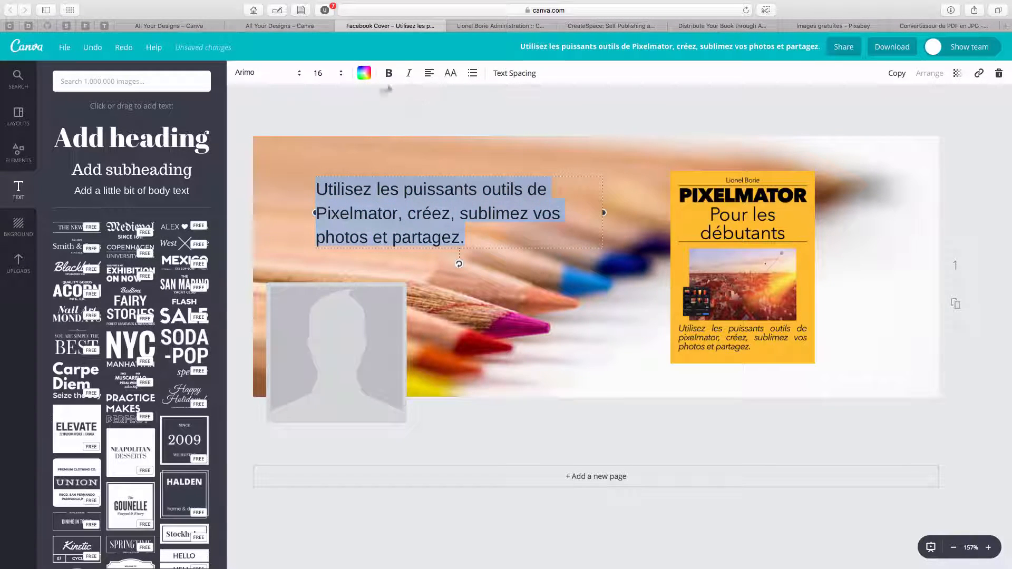
left_click(338, 76)
left_click(326, 163)
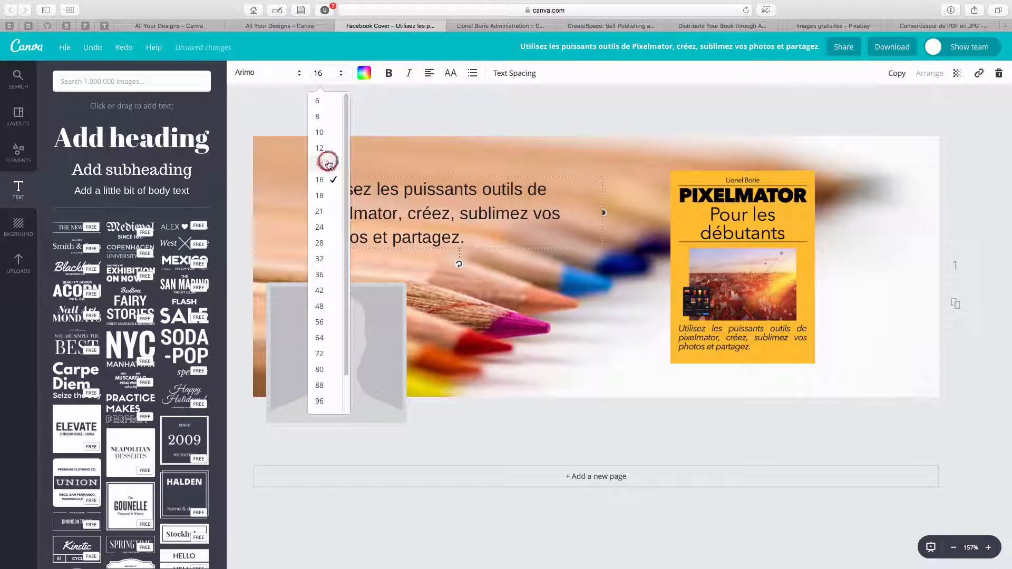
left_click_drag(460, 209, 520, 201)
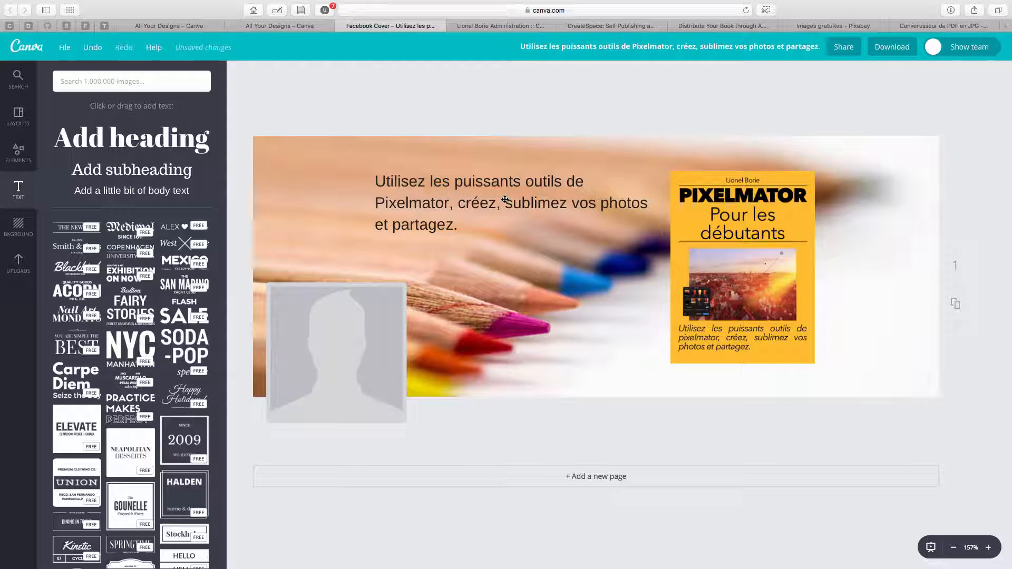
- Change the font of the whole promotional text to Josefin Sans
left_click(504, 199)
left_click(297, 73)
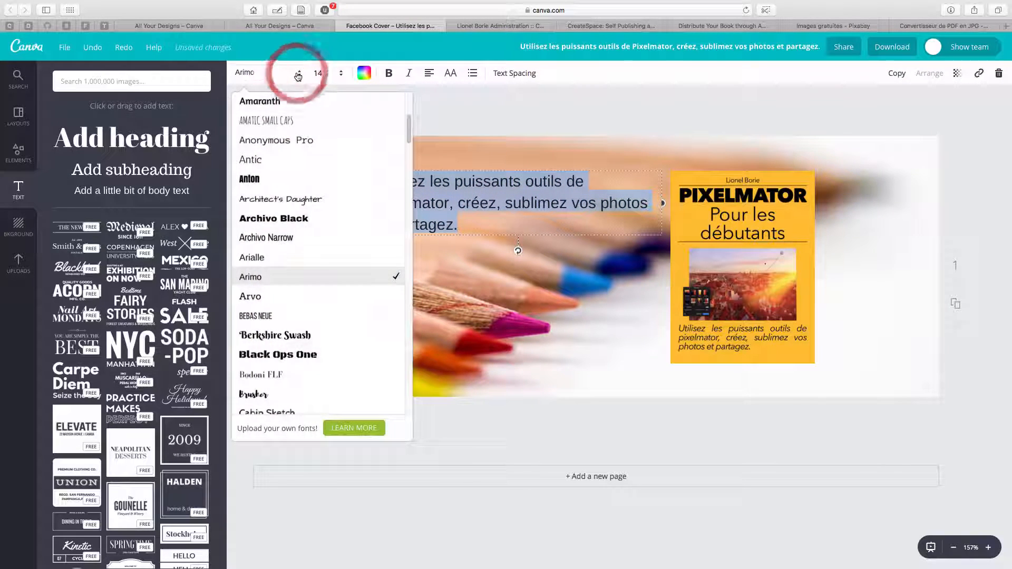
scroll(310, 235, "down", 15)
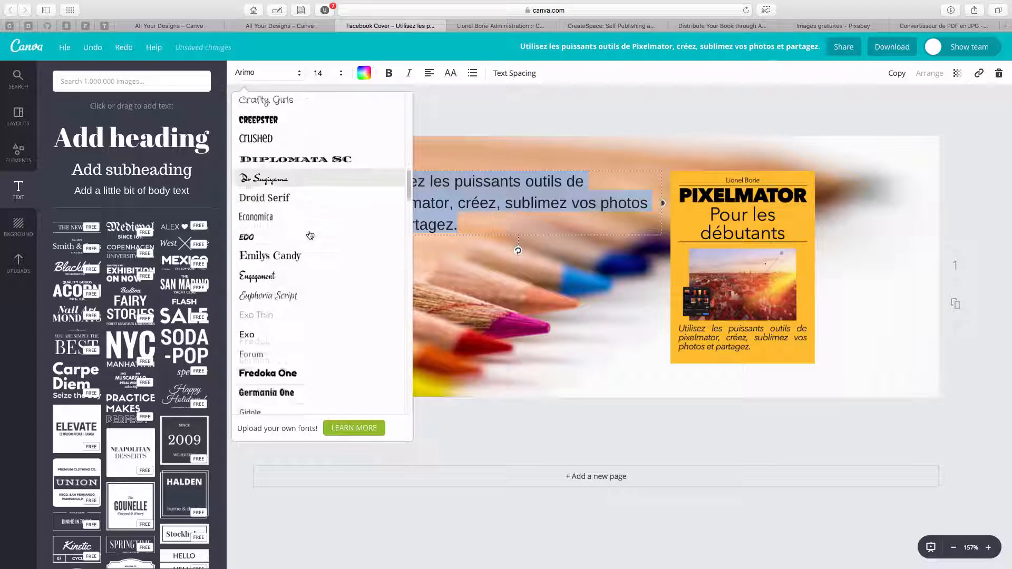
scroll(310, 235, "down", 5)
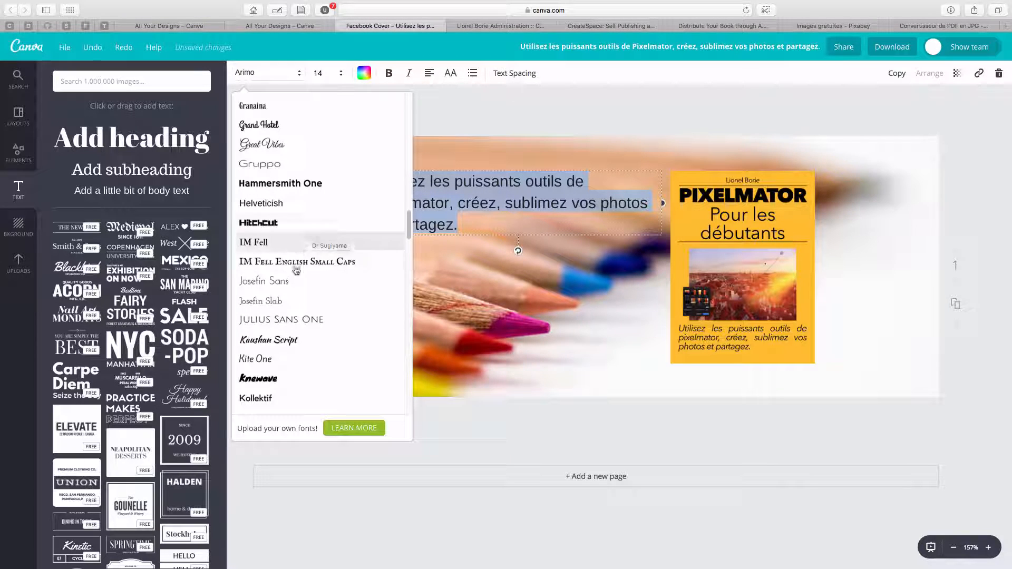
left_click(294, 282)
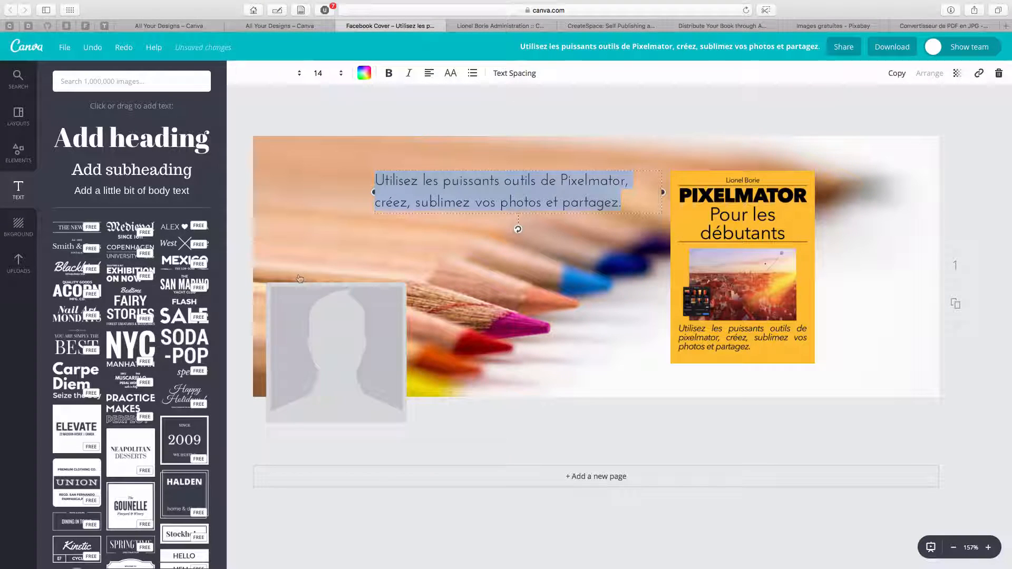
- Enlarge the promotional text, trying size 16 and settling on 18
left_click(341, 79)
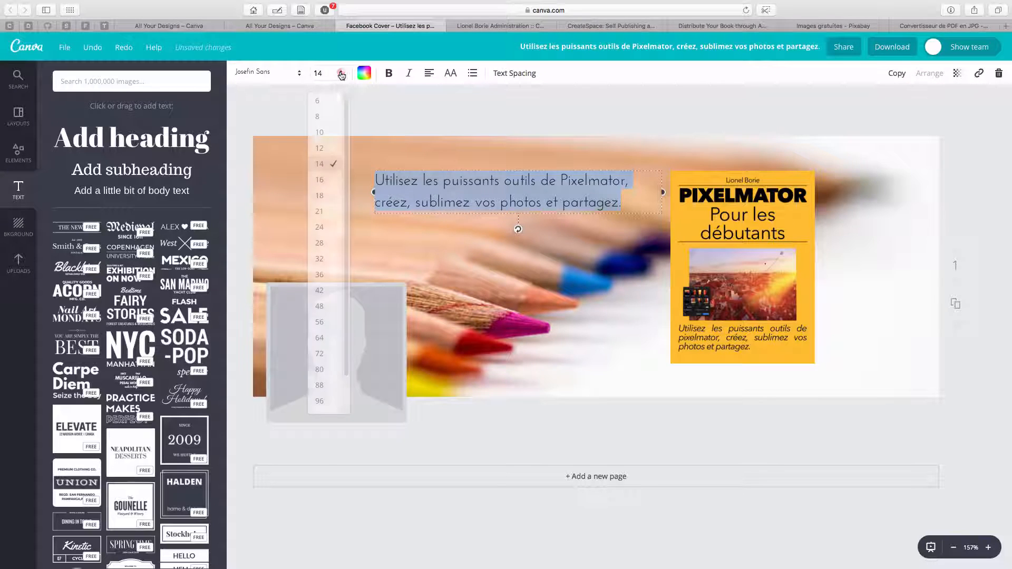
left_click(336, 187)
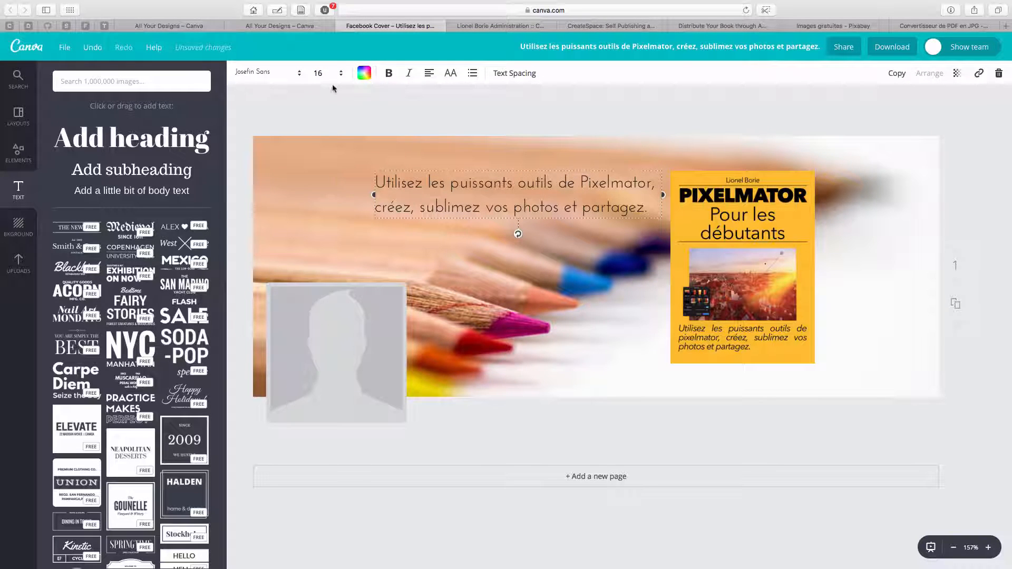
left_click(321, 73)
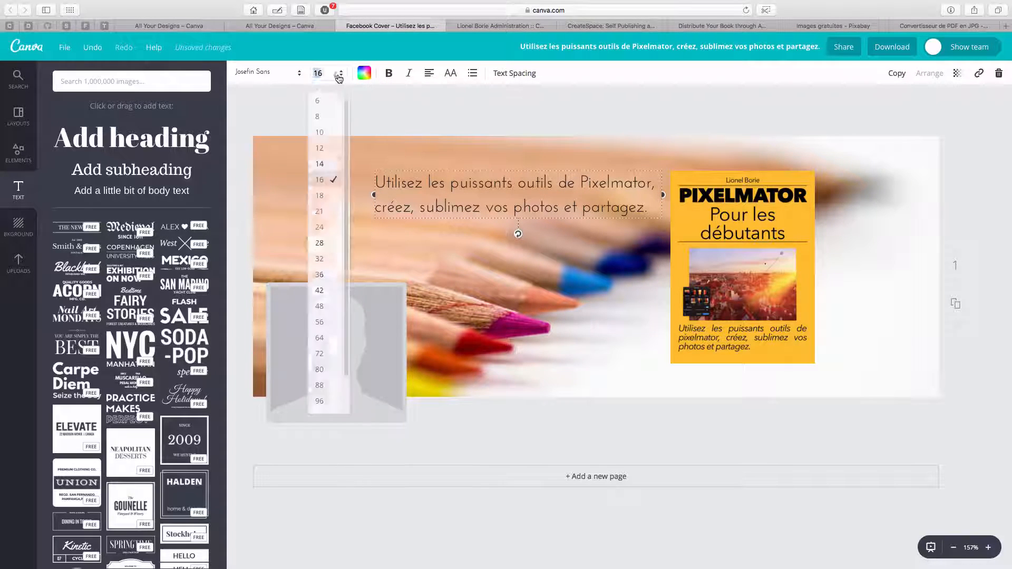
left_click(319, 195)
left_click(605, 286)
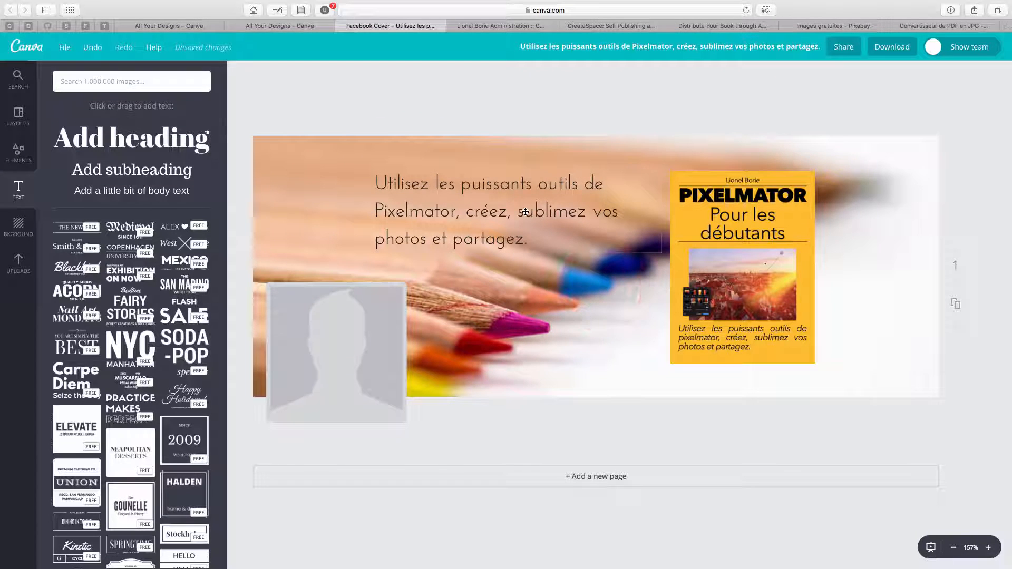
- Nudge the promotional text box slightly and shift the yellow book cover a little closer to it
mouse_move(525, 212)
left_mouse_down()
mouse_move(548, 212)
mouse_move(529, 210)
left_mouse_up()
left_click_drag(737, 235, 730, 236)
left_click(627, 93)
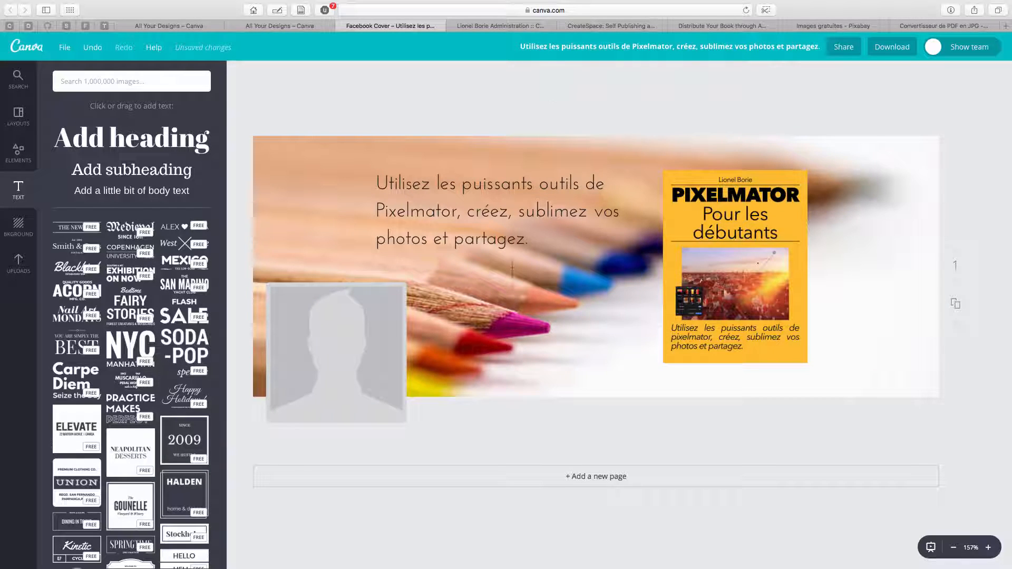
- Place the uploaded "Télécharger sur iBooks" badge below the text beside the book cover and shrink it
left_click(20, 262)
mouse_move(77, 256)
left_mouse_down()
mouse_move(290, 289)
mouse_move(498, 338)
mouse_move(572, 343)
left_mouse_up()
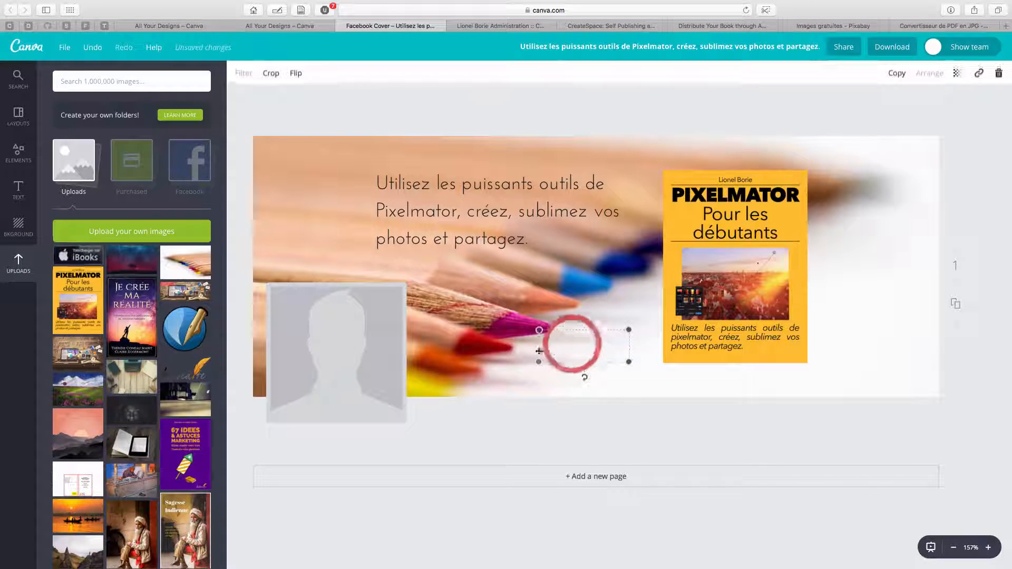
left_click(568, 386)
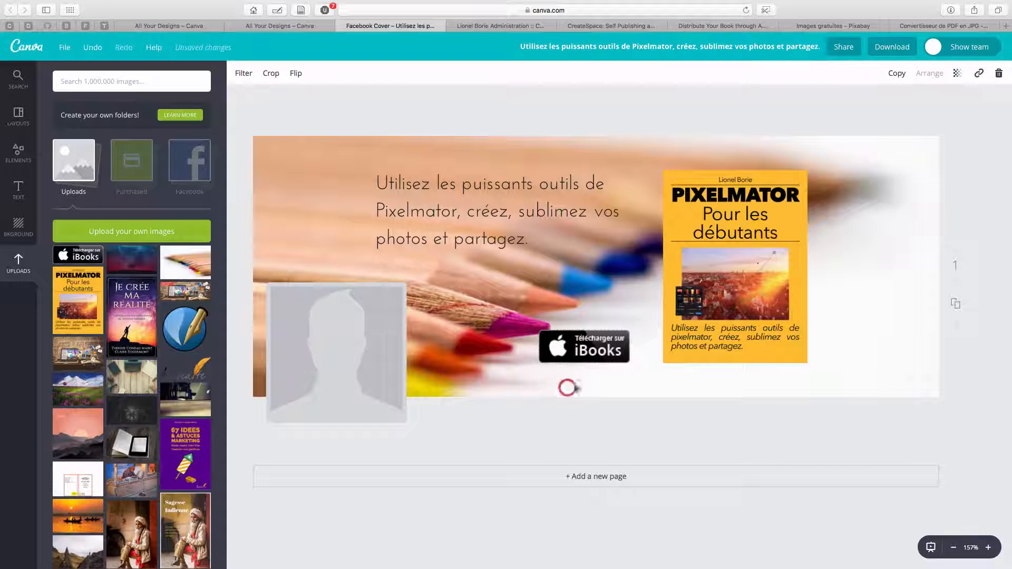
left_click(621, 356)
left_click_drag(629, 362, 603, 354)
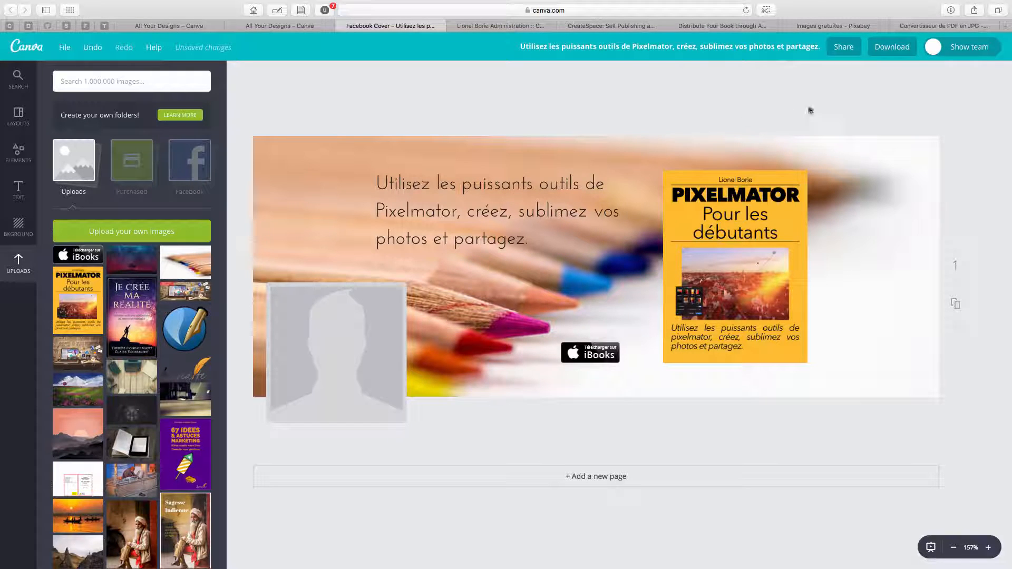
- Download the Facebook cover as a PDF - Print file without crop marks and dismiss the download confirmation
left_click(890, 49)
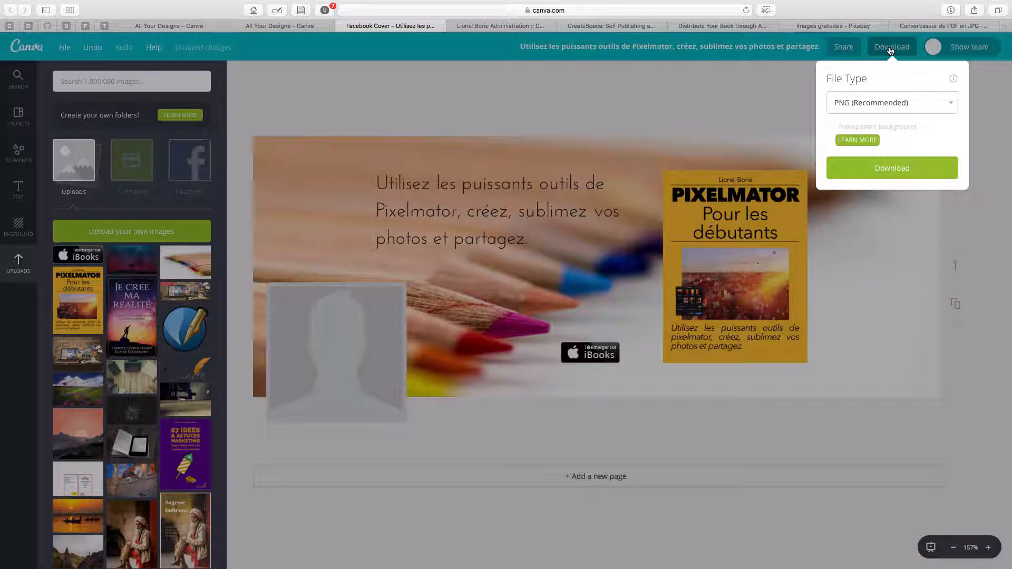
left_click(943, 107)
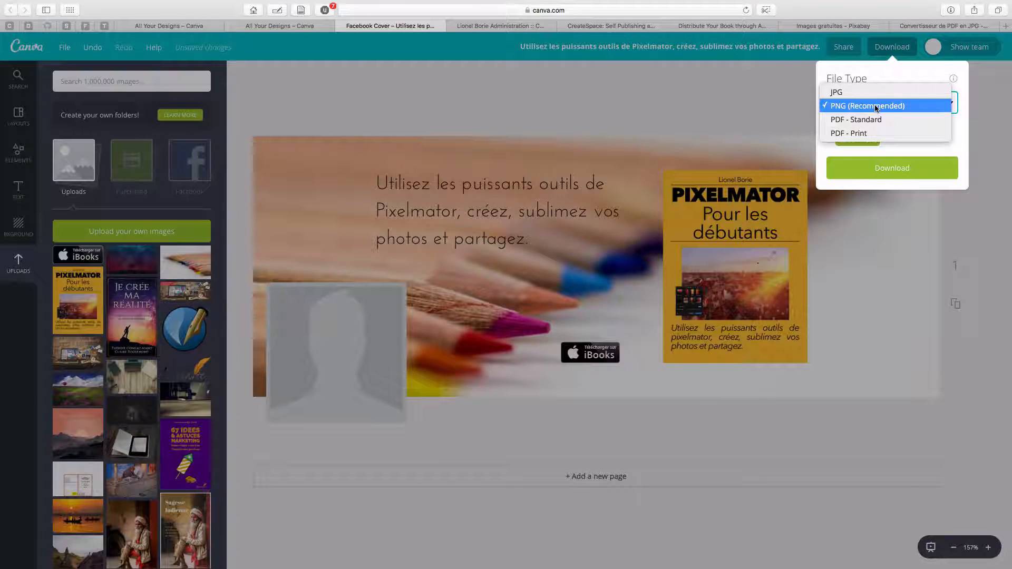
left_click(873, 134)
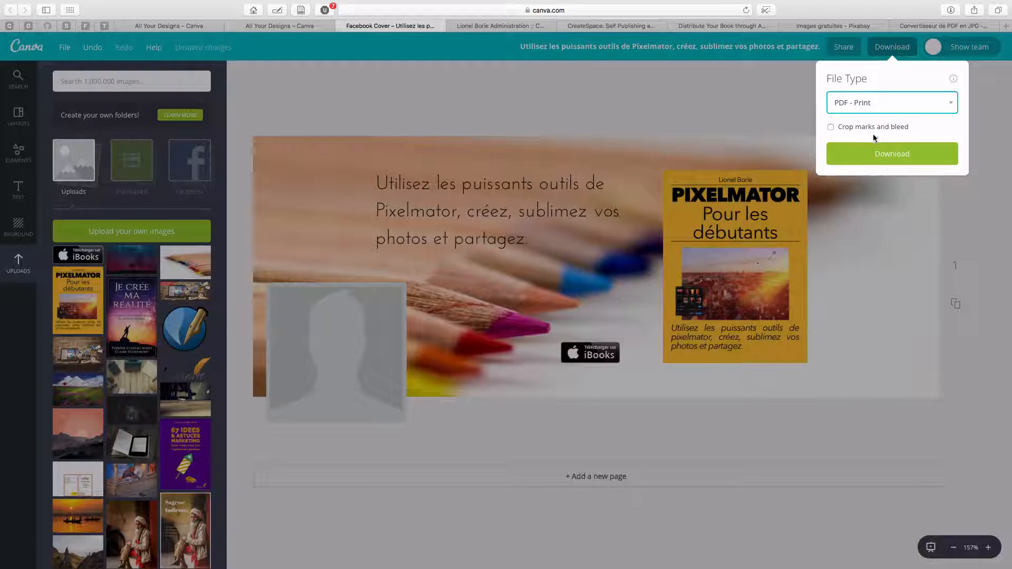
left_click(892, 155)
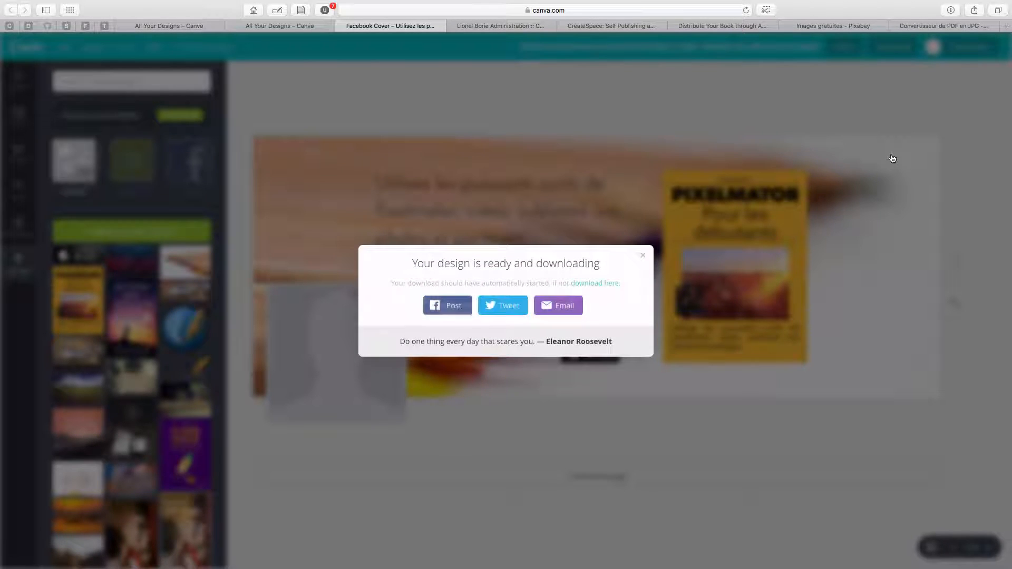
left_click(643, 255)
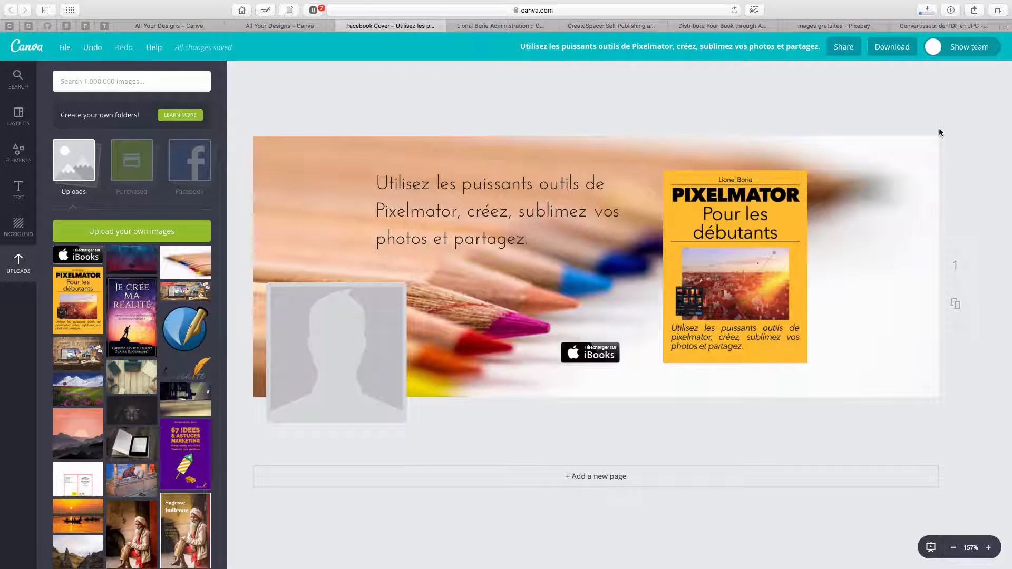
- Switch to the downloaded PDF in Preview, zoom in and enlarge its window to examine the whole cover
key("ctrl+Left")
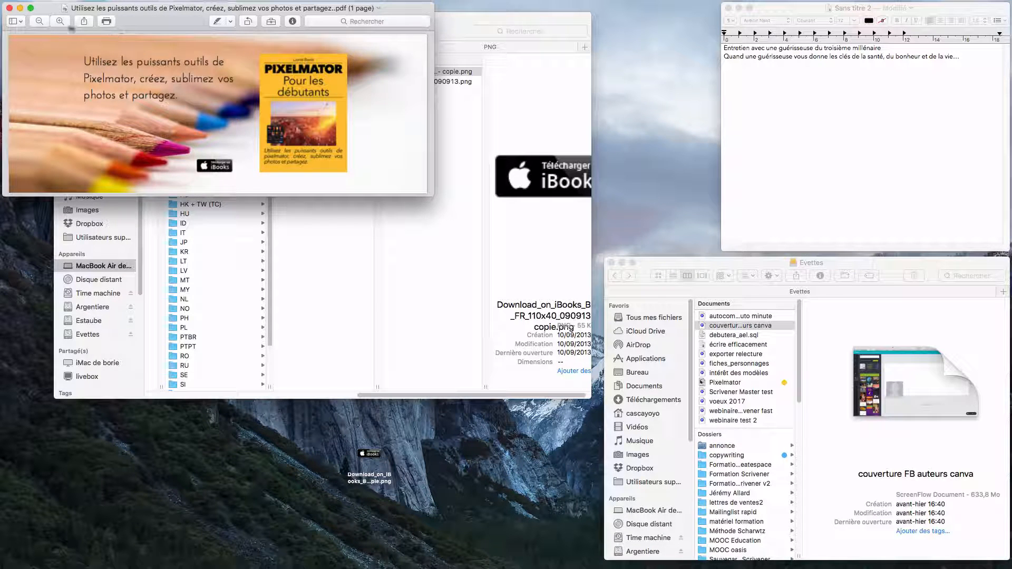
left_click(58, 20)
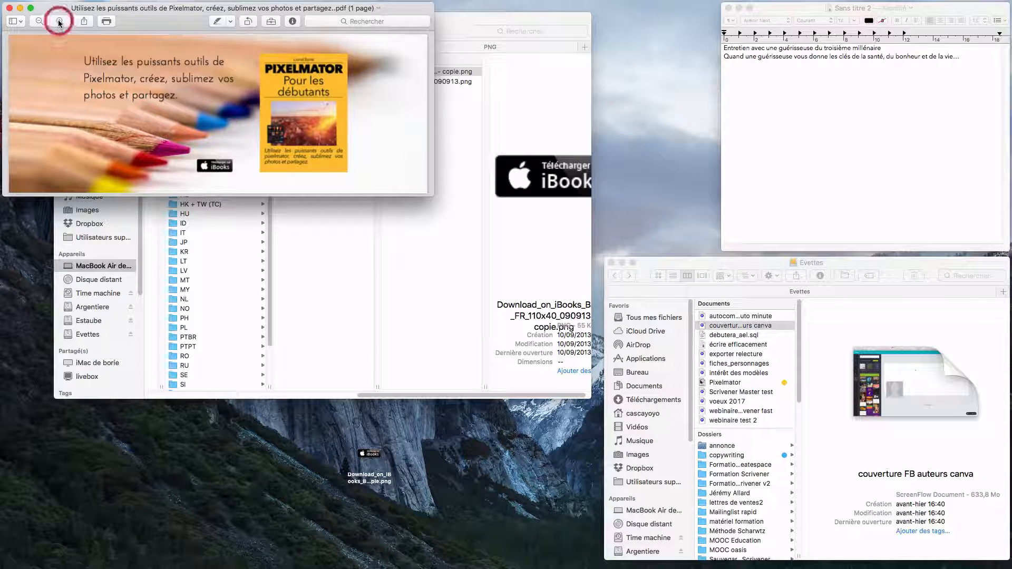
left_click(58, 20)
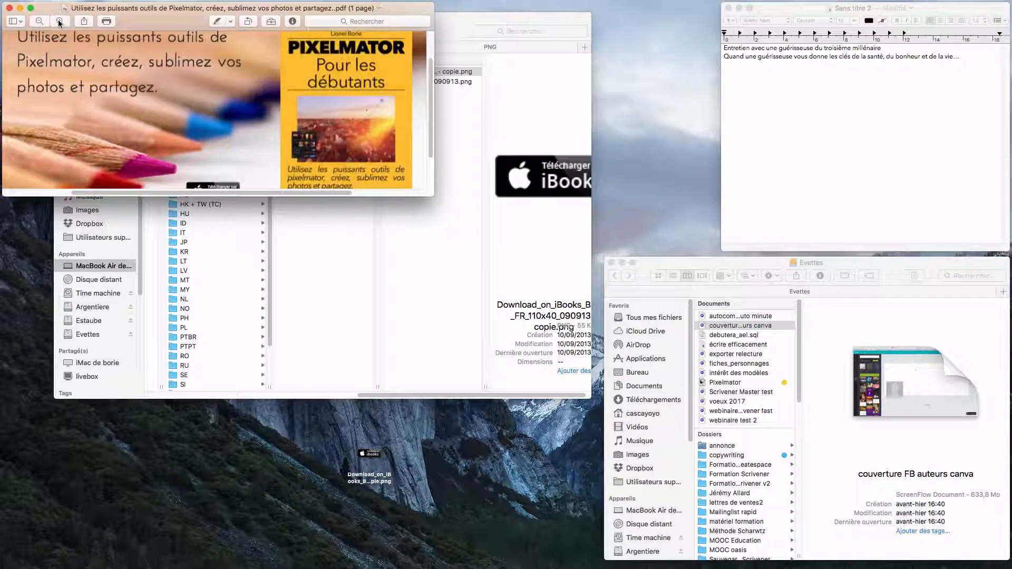
left_click(60, 21)
left_click_drag(432, 194, 939, 403)
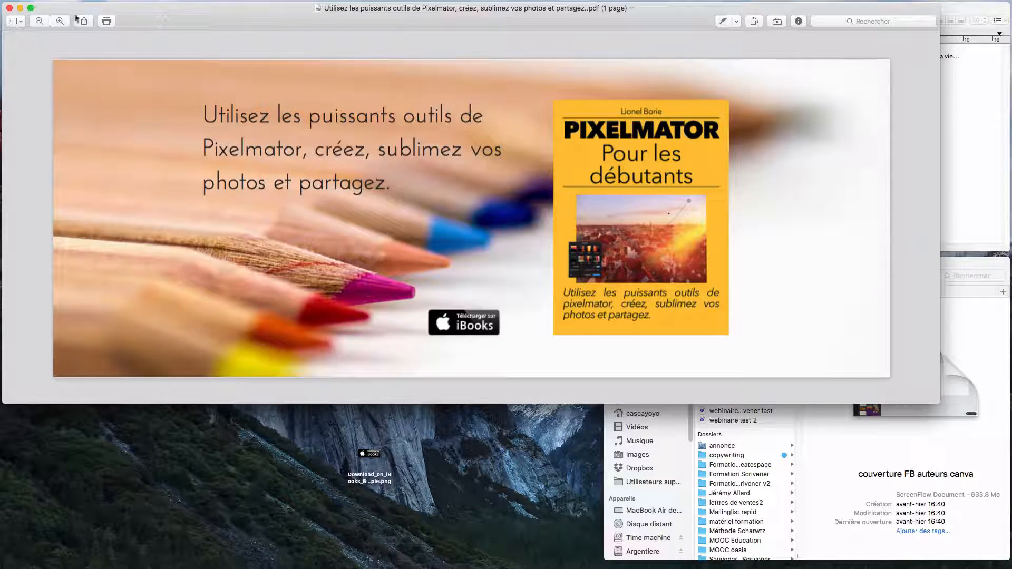
- Export the PDF cover to the Bureau folder as a PNG with a resolution of 300 pixels/pouce
mouse_move(44, 9)
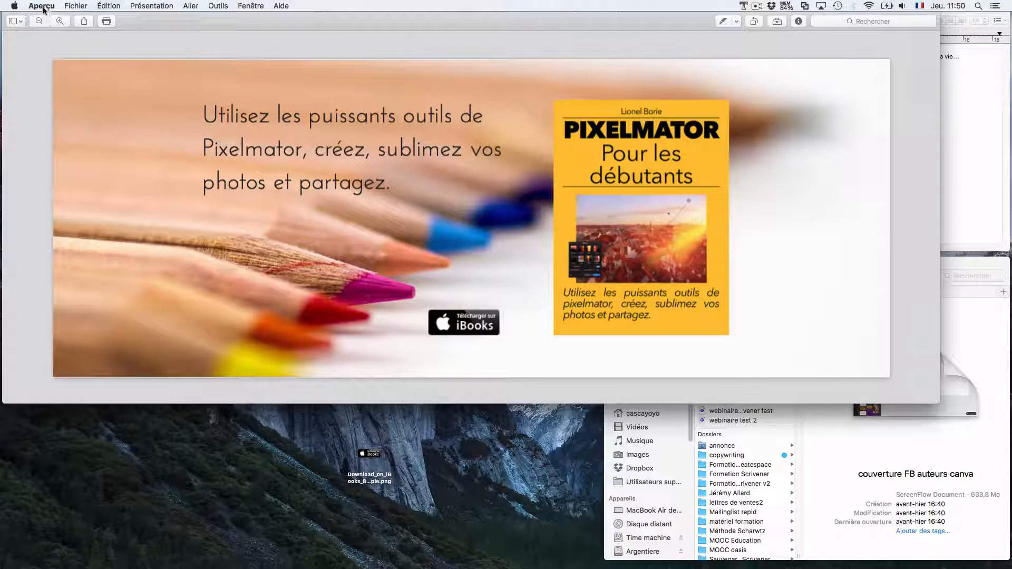
left_click(74, 6)
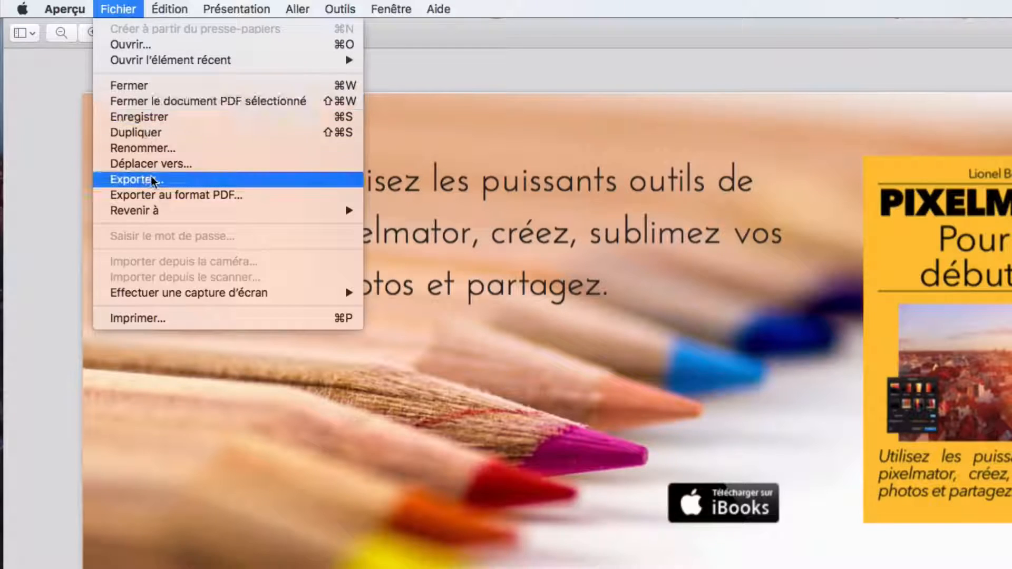
left_click(152, 179)
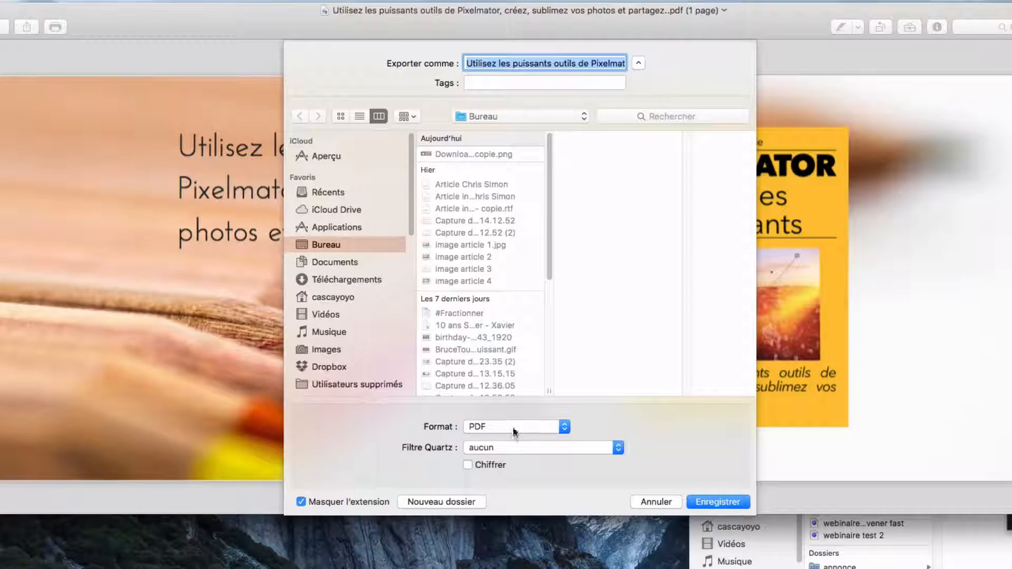
left_click(514, 432)
left_click(507, 439)
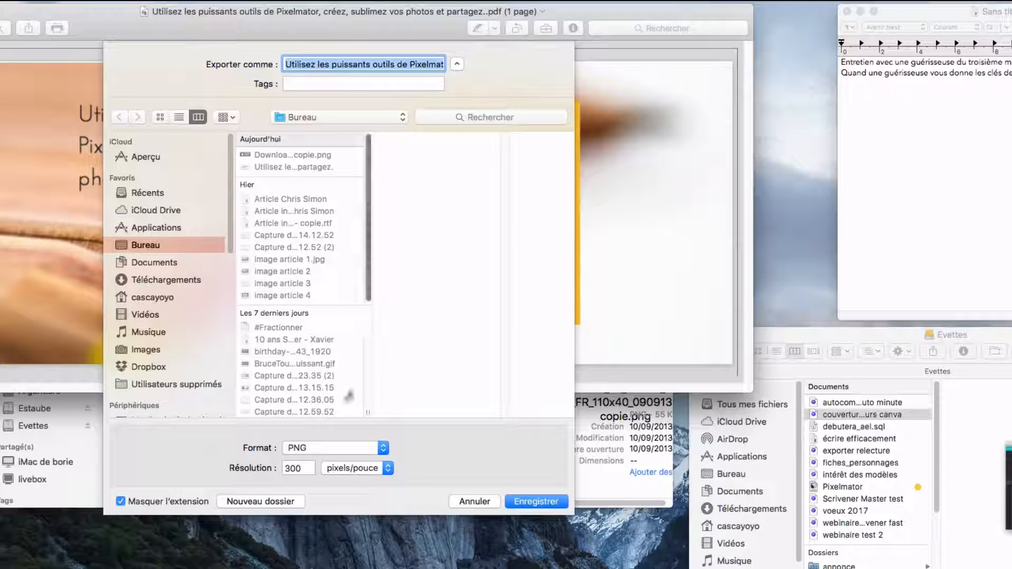
double_click(300, 468)
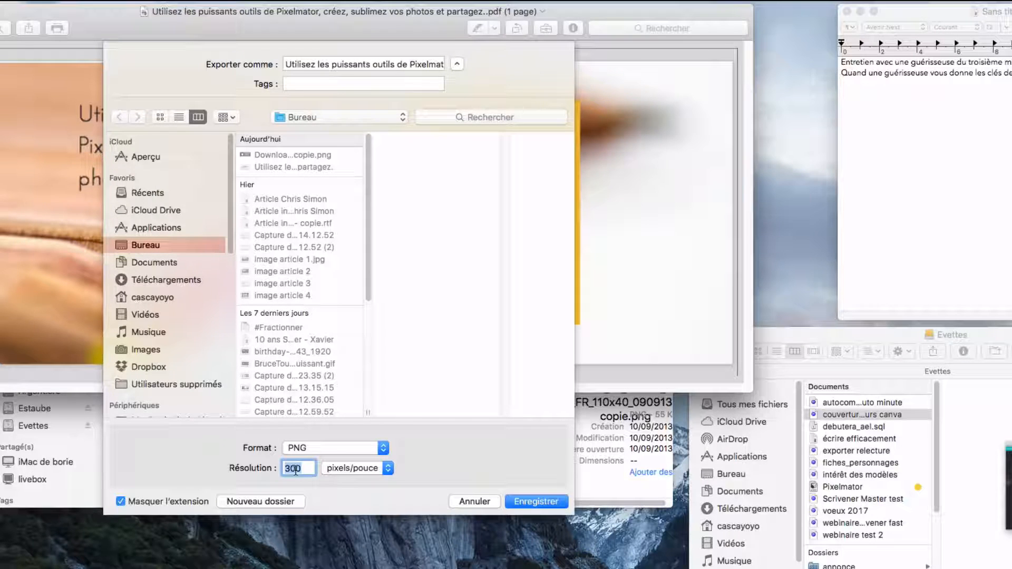
left_click(296, 469)
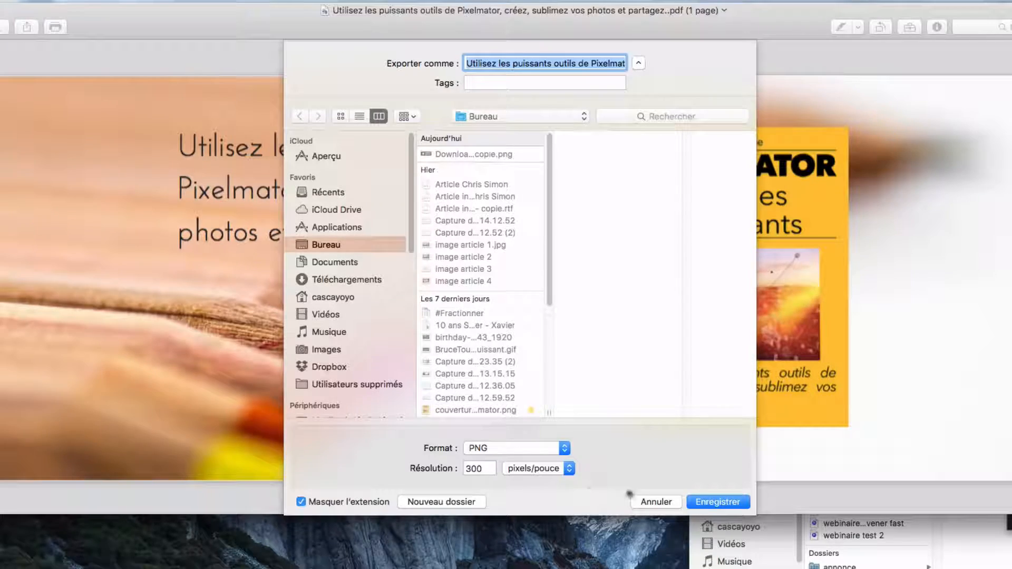
left_click(704, 499)
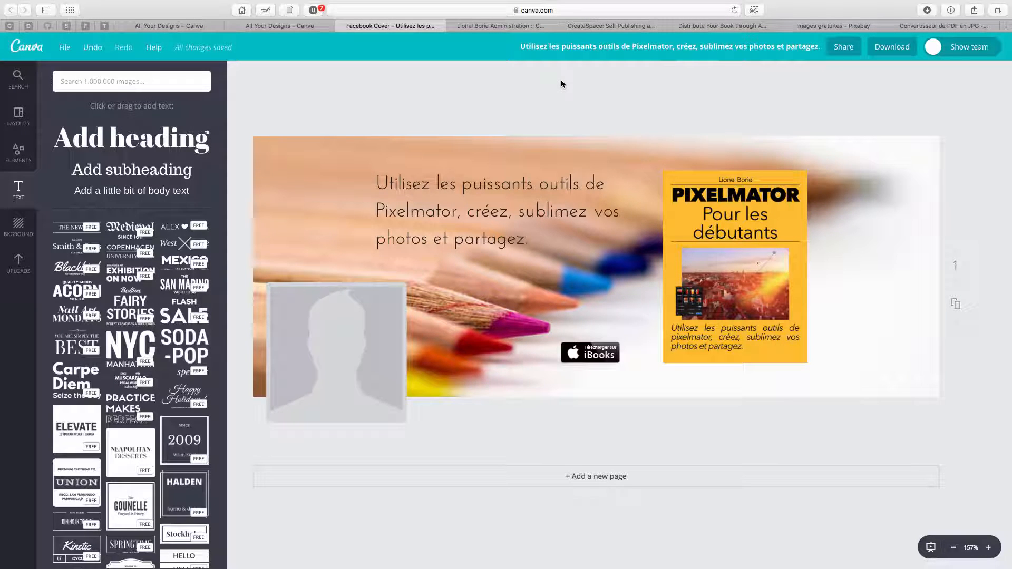
- Switch to the pdf2jpg.net converter, view and cancel its PDF file chooser, and set the JPG quality to "Excellente - 300 dpi - JPG en haute résolution"
left_click(922, 25)
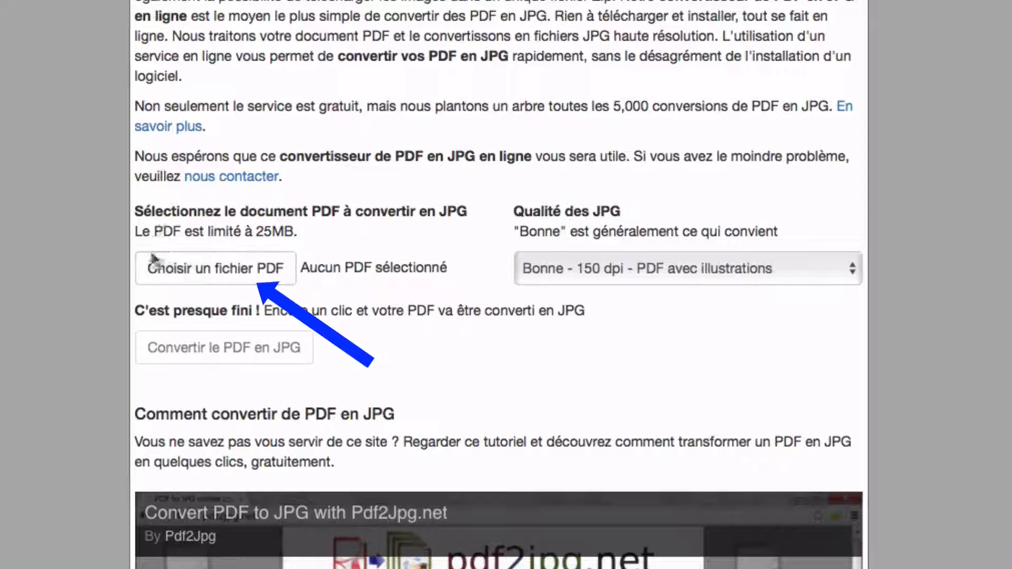
left_click(254, 268)
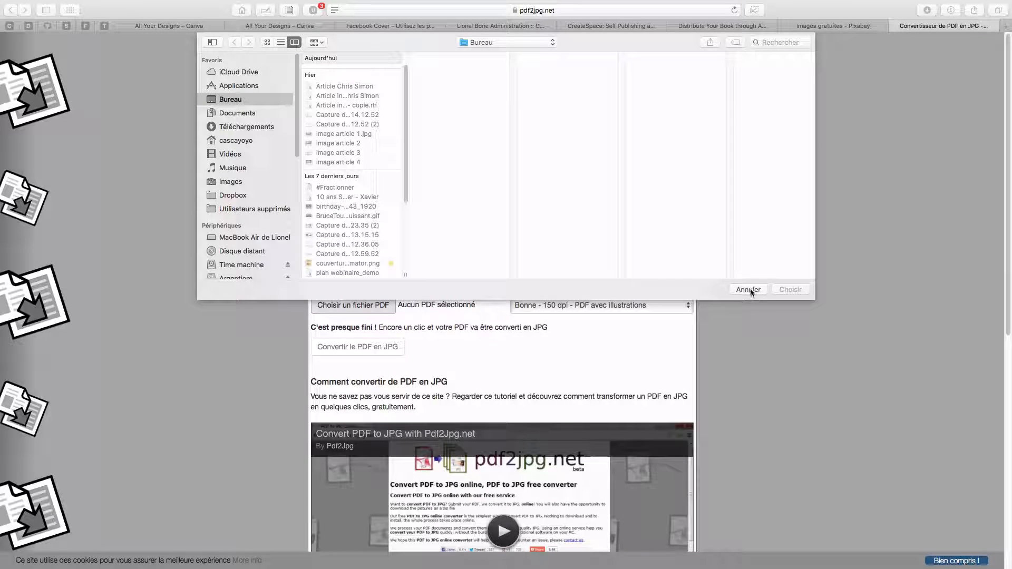
left_click(751, 288)
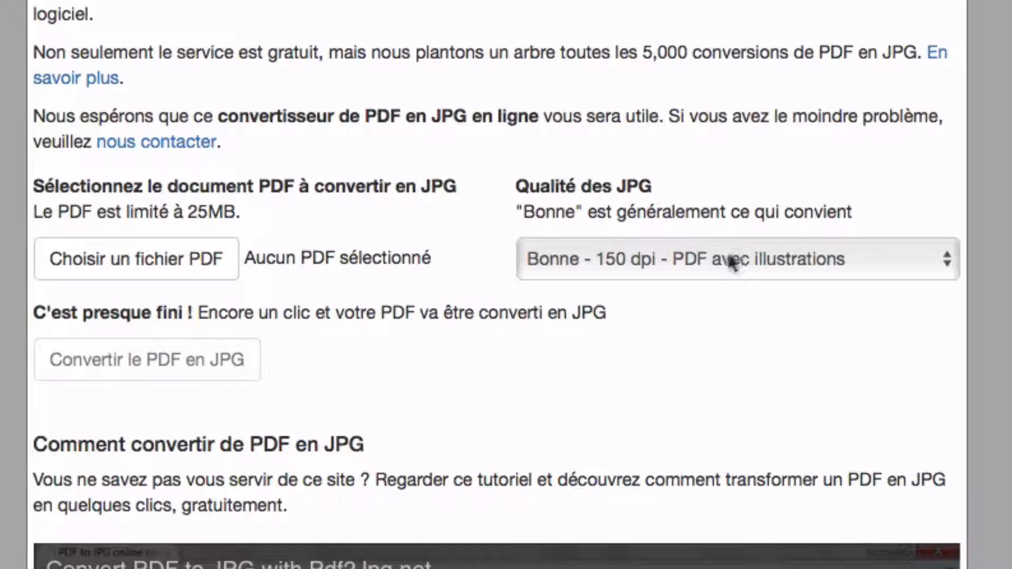
left_click(635, 251)
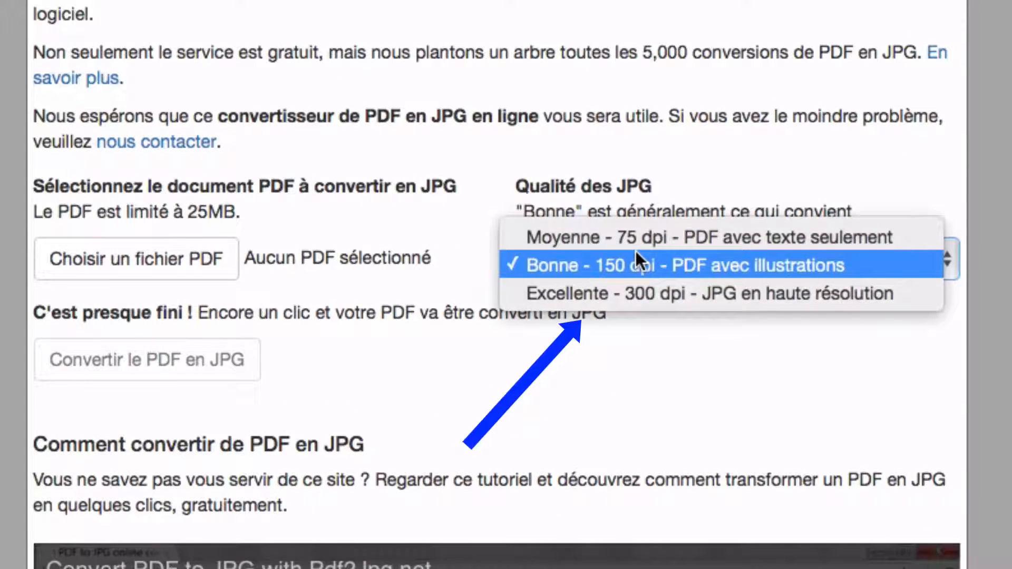
left_click(633, 291)
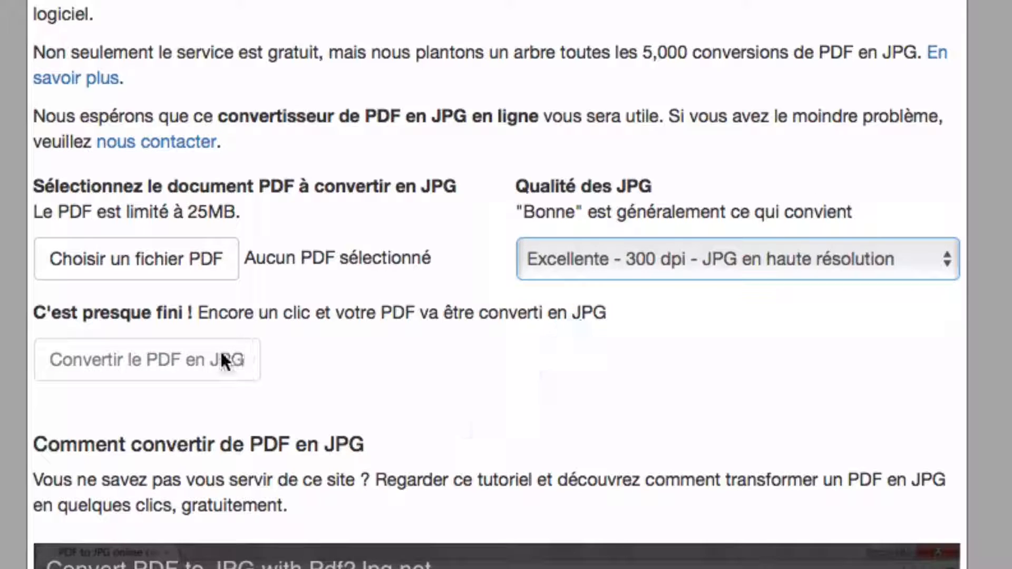